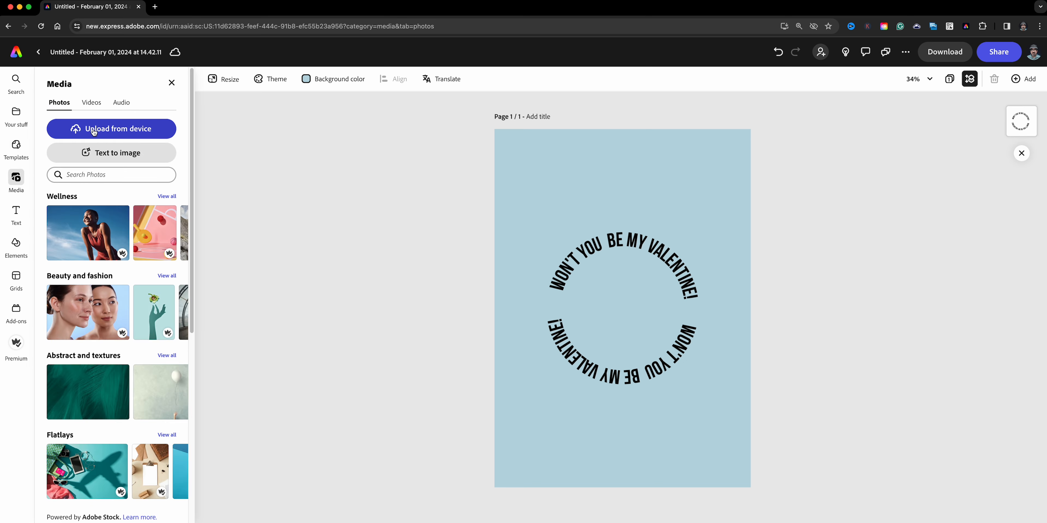
# - Start a photo upload from the device and show the contents of the FACES folder as icons
pyautogui.click(92, 129)
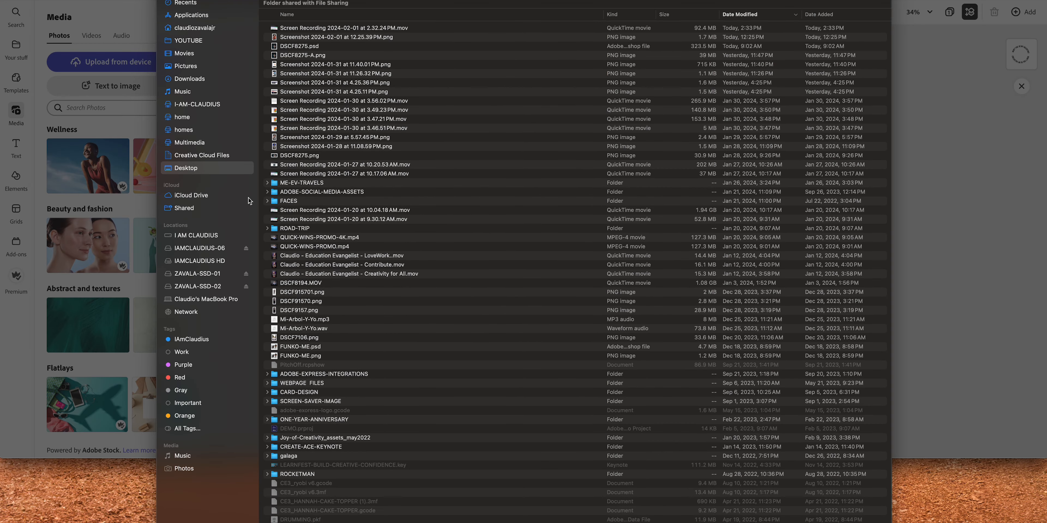
pyautogui.doubleClick(277, 202)
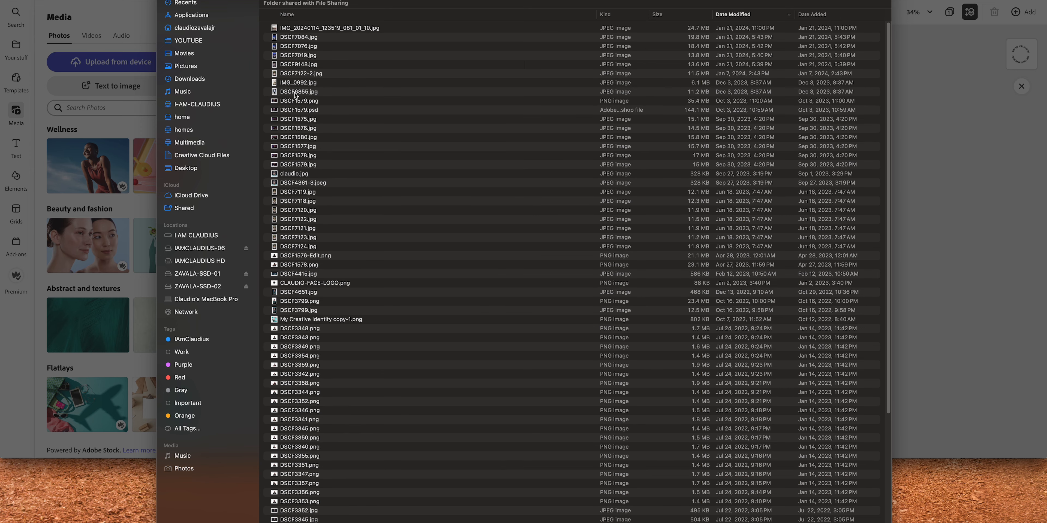
pyautogui.click(301, 1)
pyautogui.click(309, 22)
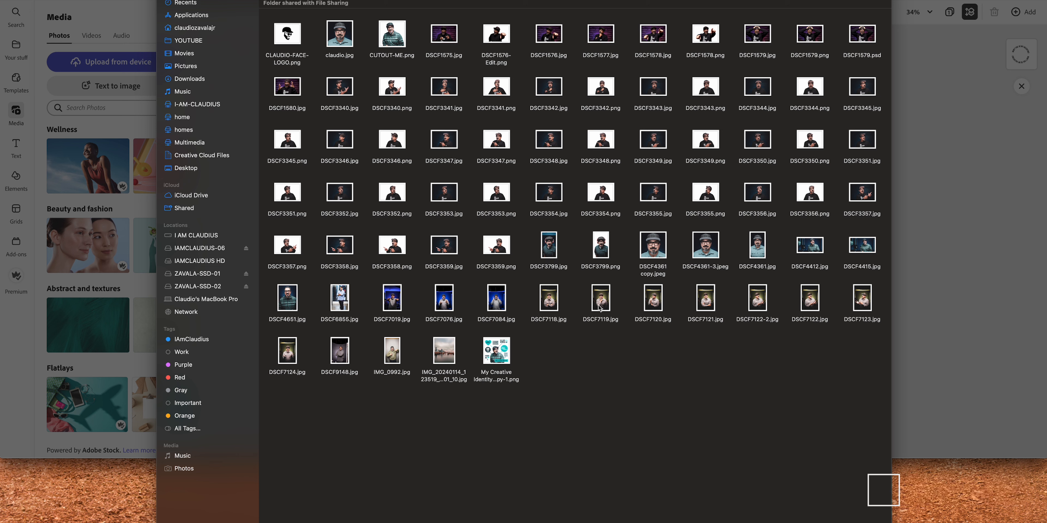
# - Preview the portraits DSCF7119.jpg and DSCF7121.jpg, and upload DSCF7121.jpg to the page
pyautogui.click(600, 305)
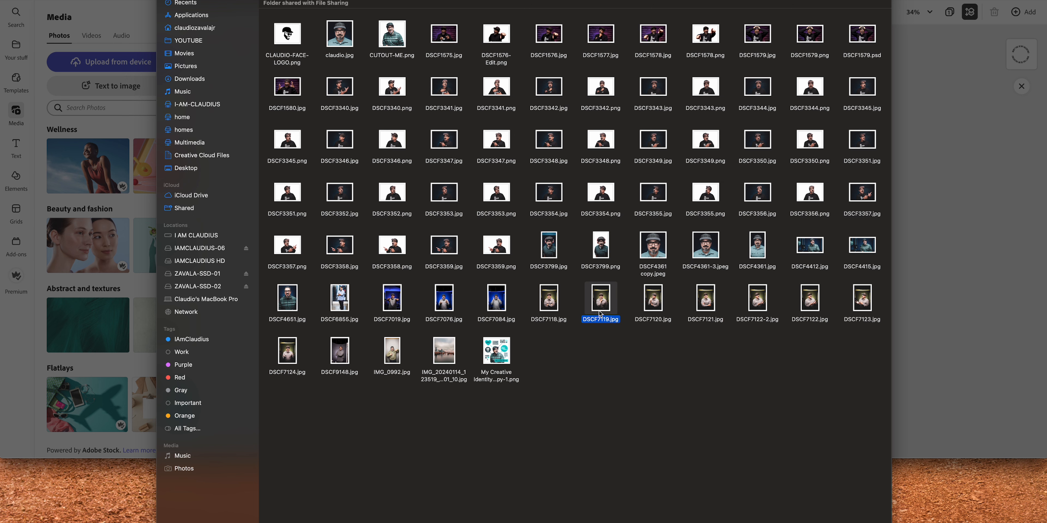
pyautogui.press('space')
pyautogui.press('space')
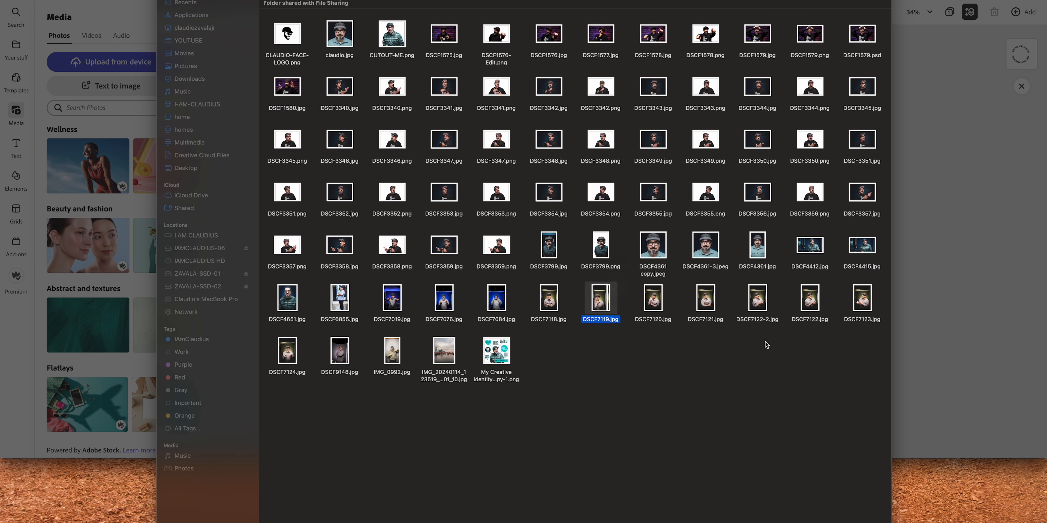
pyautogui.click(718, 310)
pyautogui.press('space')
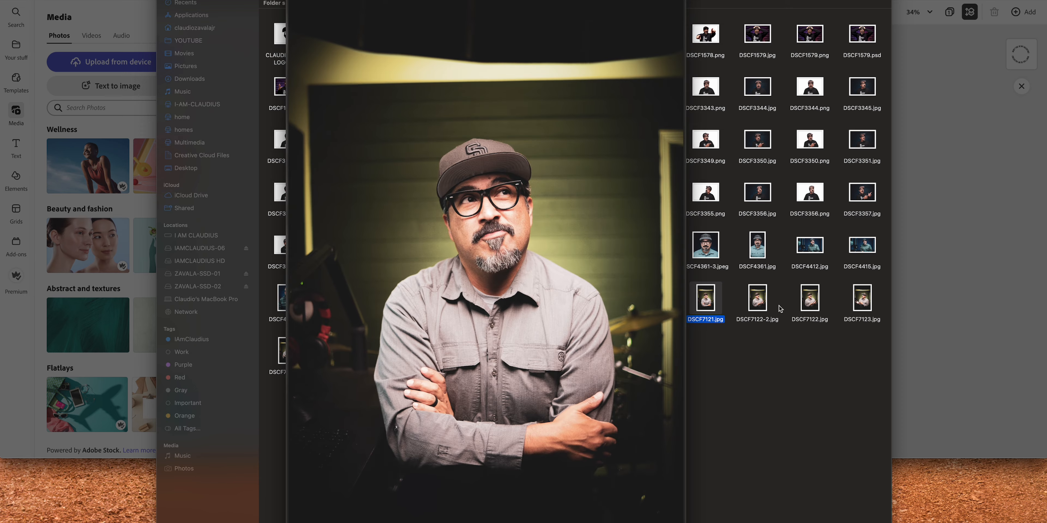
pyautogui.press('space')
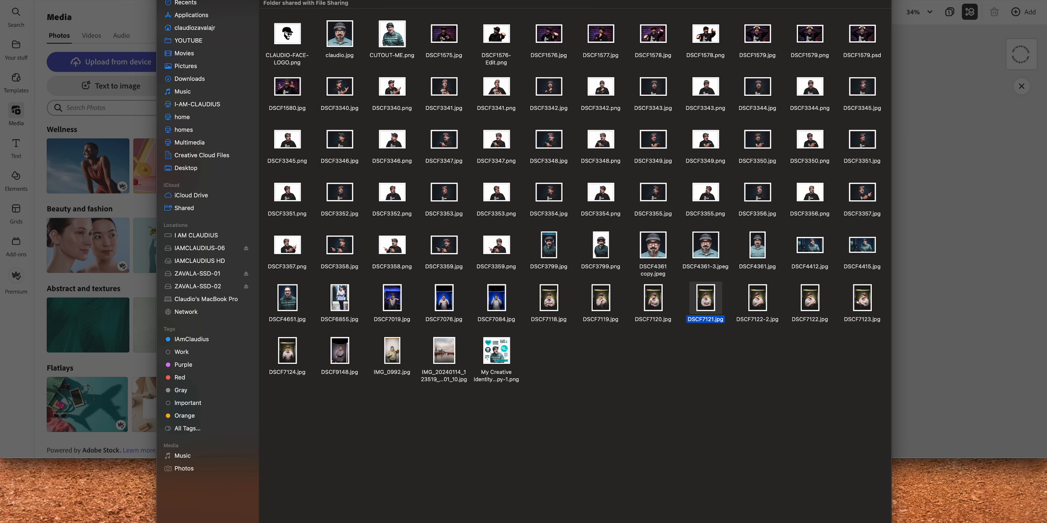
pyautogui.press('Return')
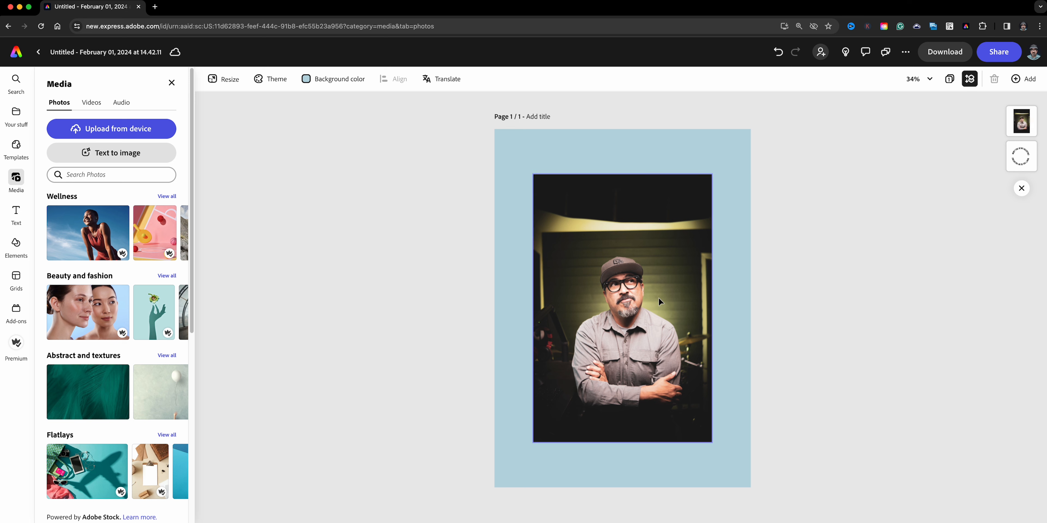
# - Crop the uploaded portrait to the heart shape
pyautogui.click(653, 319)
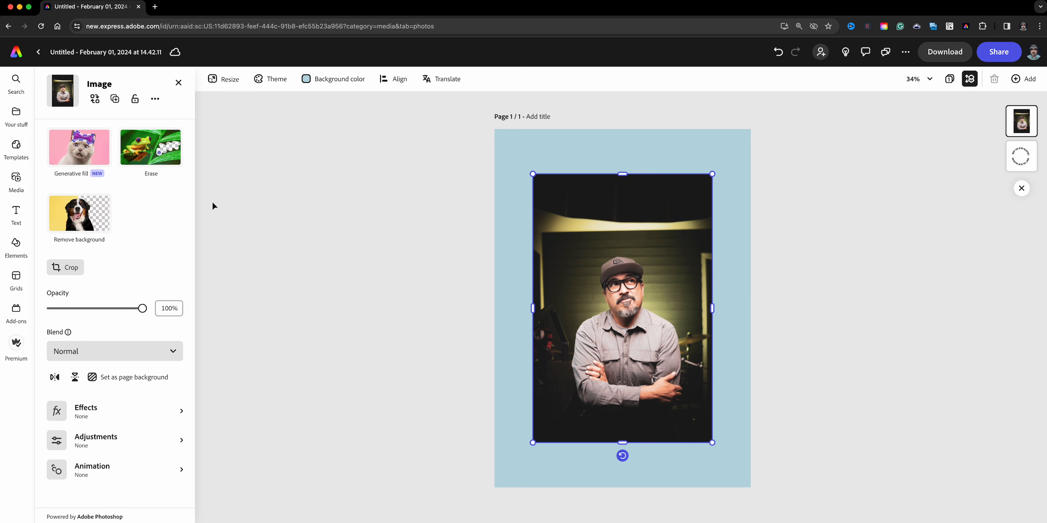
pyautogui.click(70, 277)
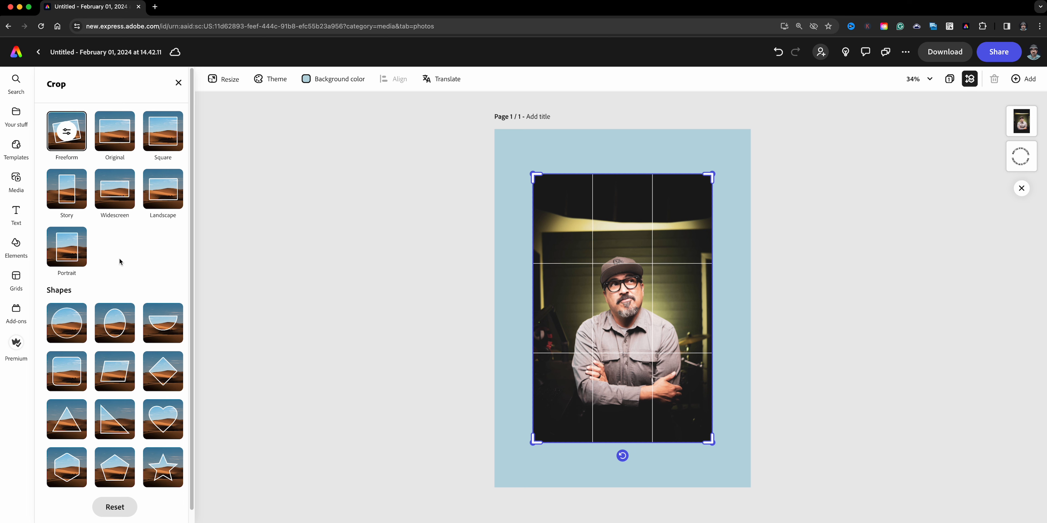
pyautogui.click(165, 424)
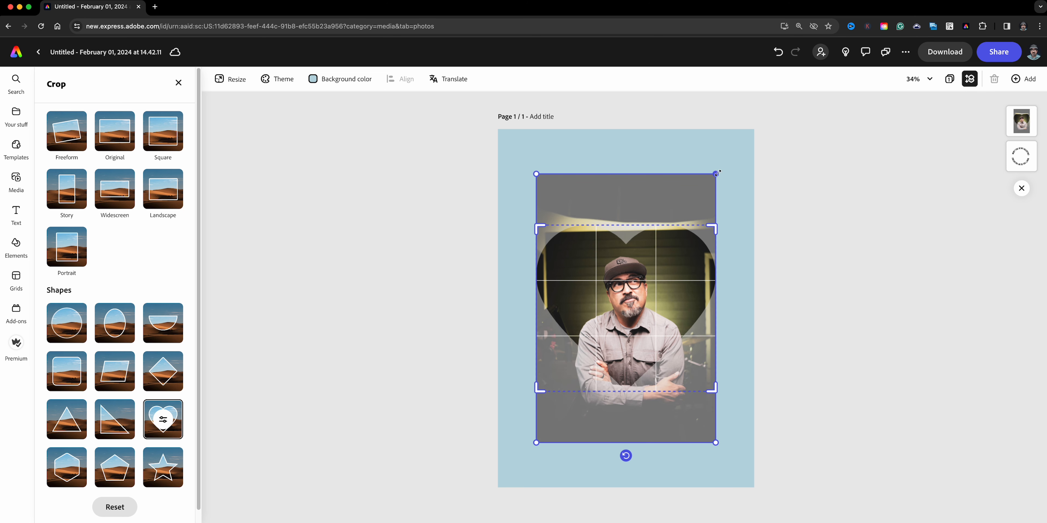
# - Enlarge, tilt and reposition the portrait inside the heart crop so the face and crossed arms fill it, and apply the crop
pyautogui.moveTo(717, 173); pyautogui.dragTo(730, 150)
pyautogui.moveTo(628, 459); pyautogui.dragTo(668, 465)
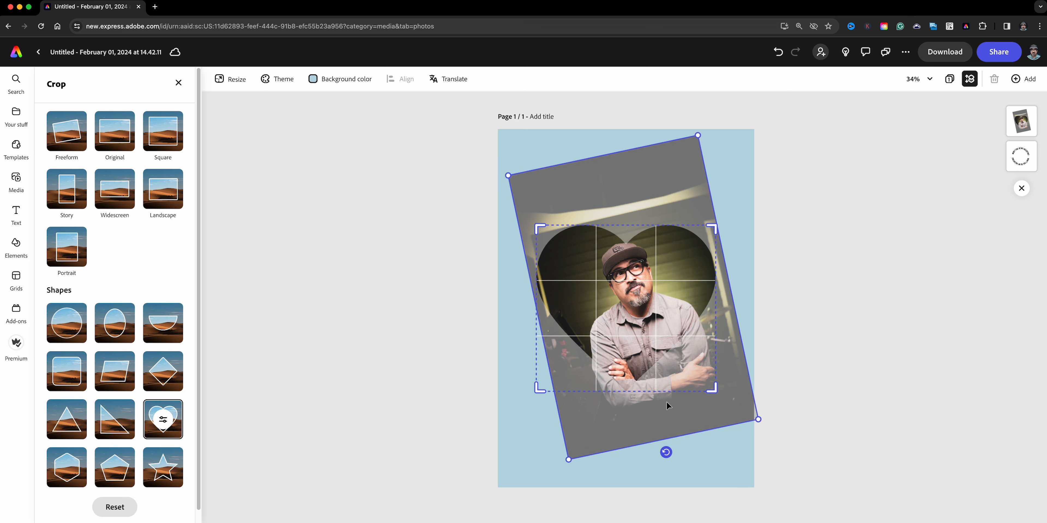
pyautogui.moveTo(646, 343); pyautogui.dragTo(634, 341)
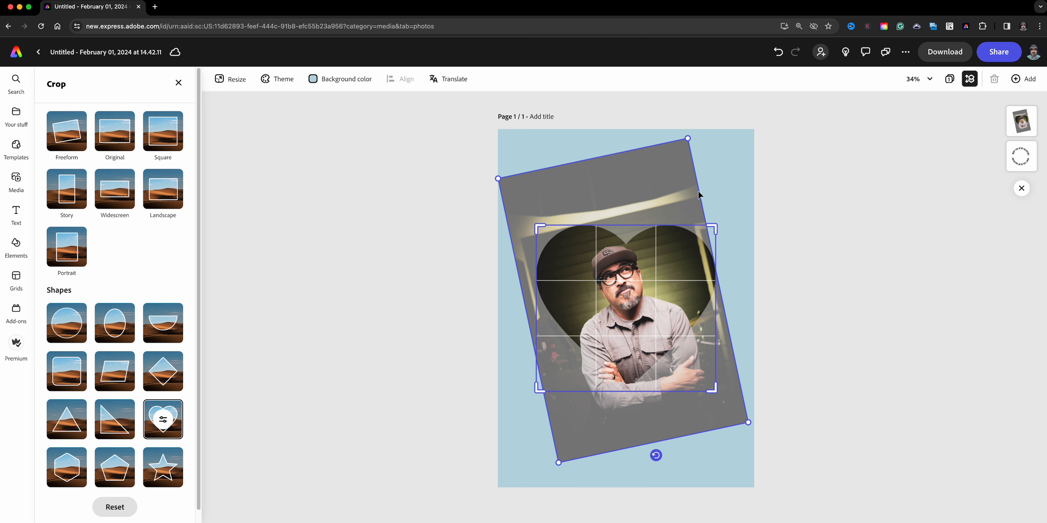
pyautogui.moveTo(687, 139); pyautogui.dragTo(700, 107)
pyautogui.moveTo(657, 283); pyautogui.dragTo(658, 298)
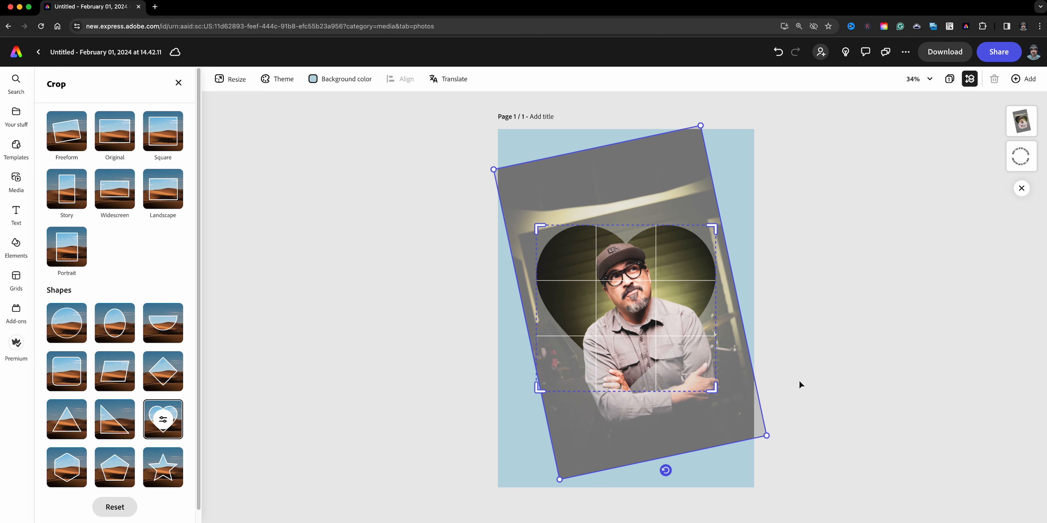
pyautogui.moveTo(665, 471); pyautogui.dragTo(696, 449)
pyautogui.moveTo(661, 332)
pyautogui.mouseDown()
pyautogui.moveTo(646, 324)
pyautogui.moveTo(656, 324)
pyautogui.mouseUp()
pyautogui.click(785, 269)
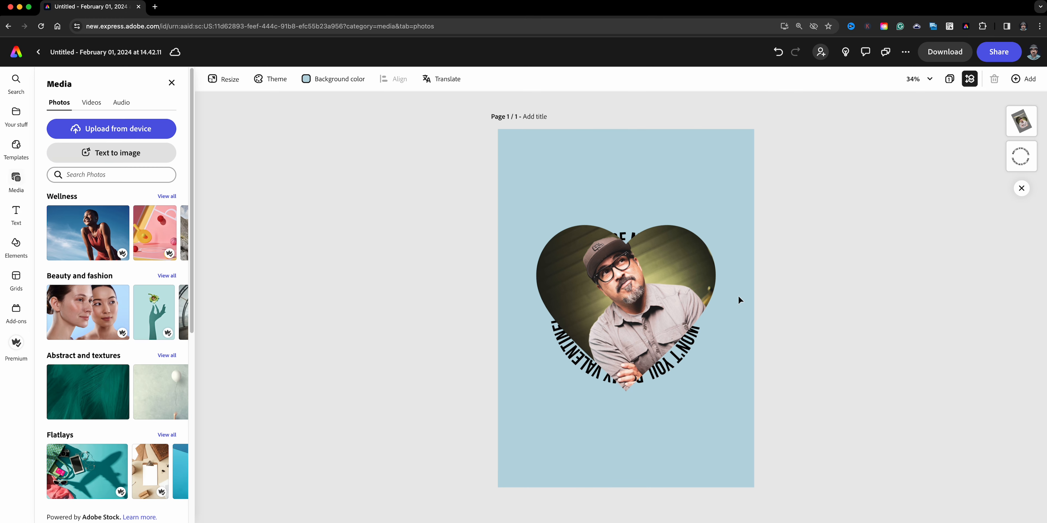
# - Rotate the heart photo clockwise, shrink it and center it inside the circular text with a slight tilt
pyautogui.click(629, 343)
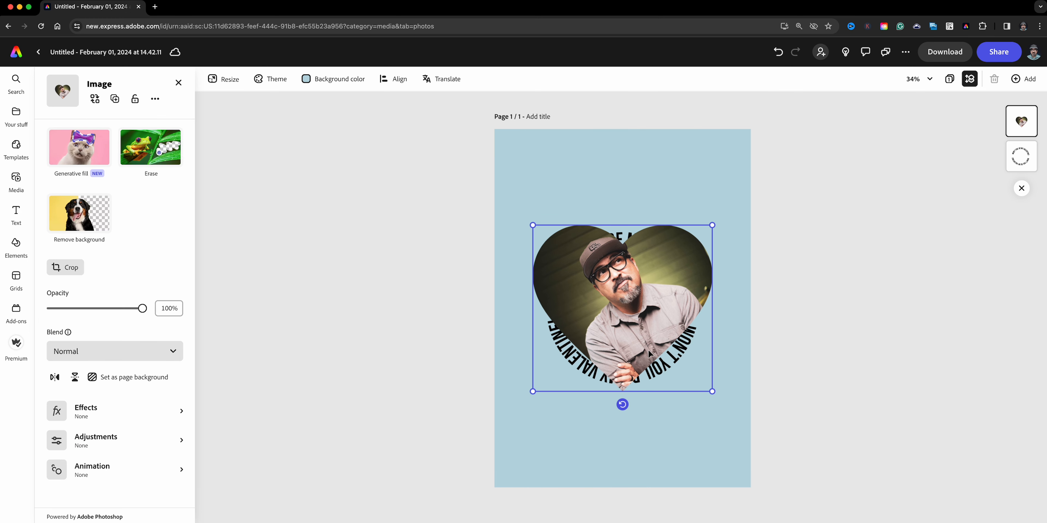
pyautogui.moveTo(615, 407); pyautogui.dragTo(588, 399)
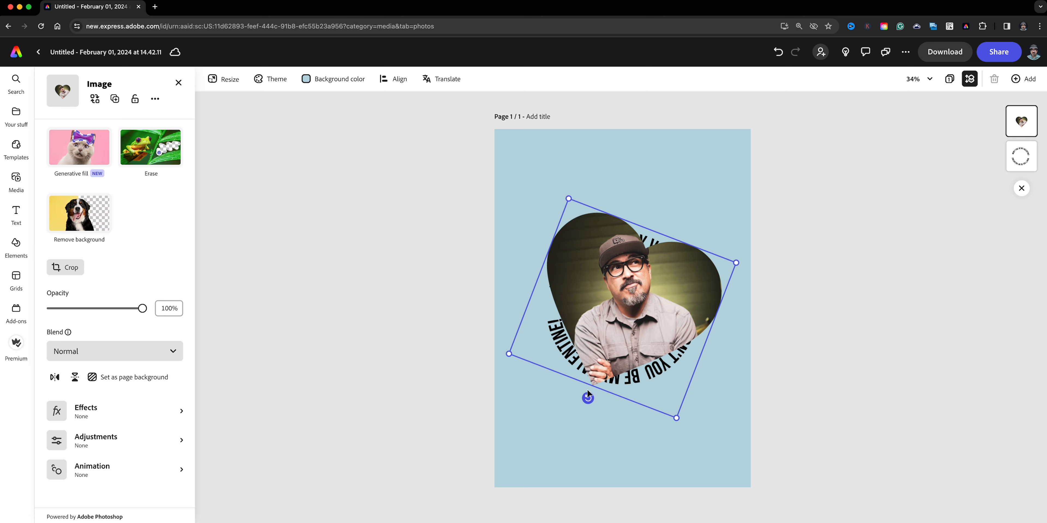
pyautogui.moveTo(672, 418); pyautogui.dragTo(637, 341)
pyautogui.moveTo(616, 299); pyautogui.dragTo(630, 346)
pyautogui.moveTo(653, 389); pyautogui.dragTo(647, 376)
pyautogui.moveTo(630, 324); pyautogui.dragTo(634, 332)
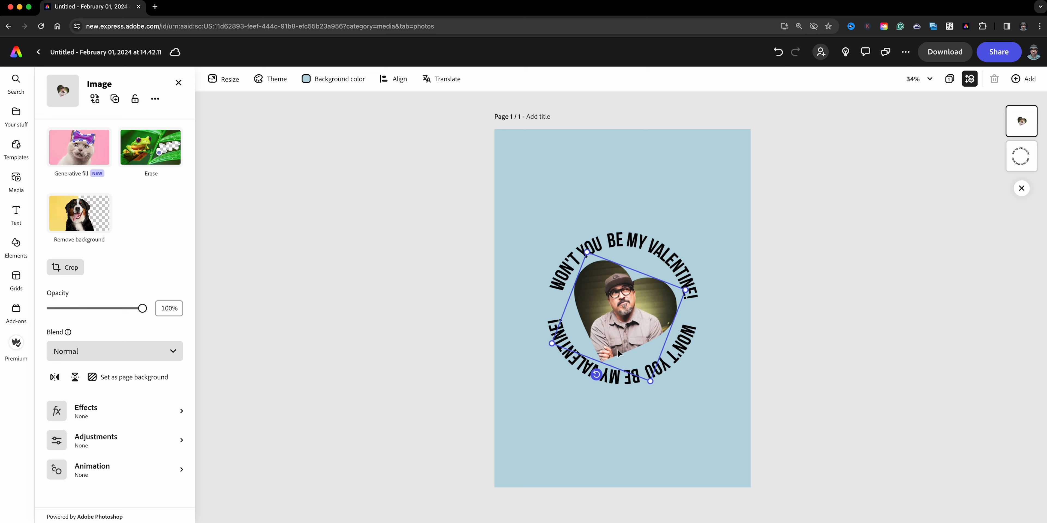
pyautogui.moveTo(597, 375); pyautogui.dragTo(619, 380)
pyautogui.click(590, 415)
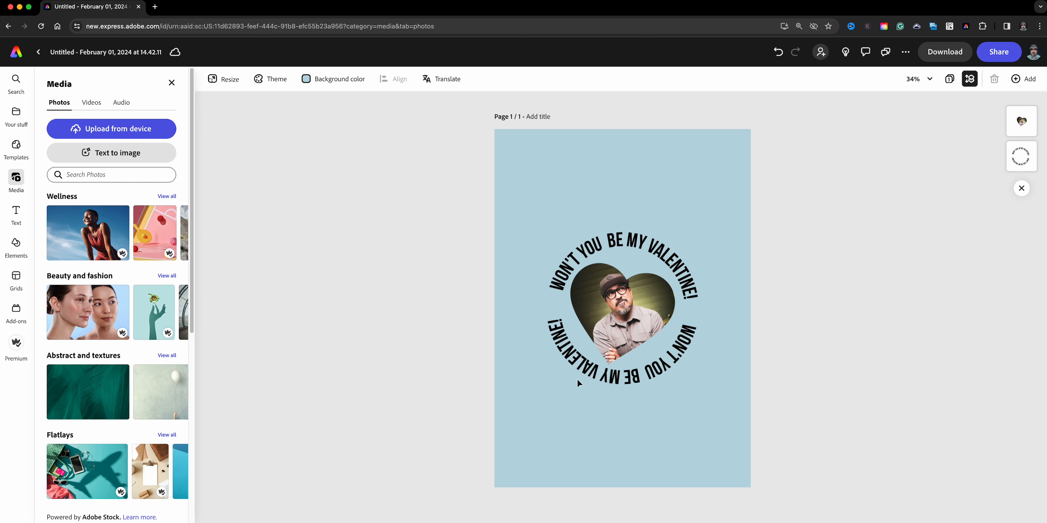
# - Try a dark olive green sampled from the photo as the page background, and restore the light blue swatch
pyautogui.click(331, 82)
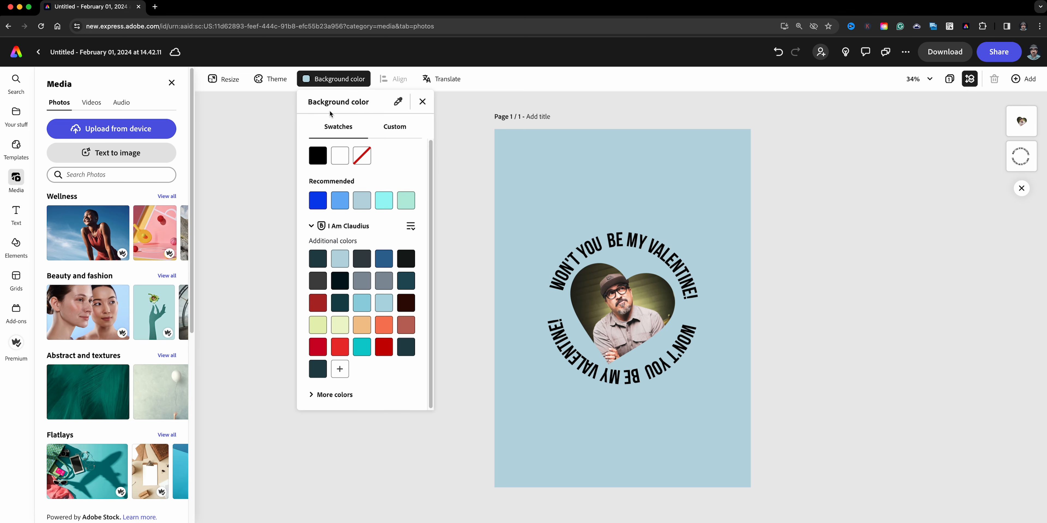
pyautogui.click(398, 105)
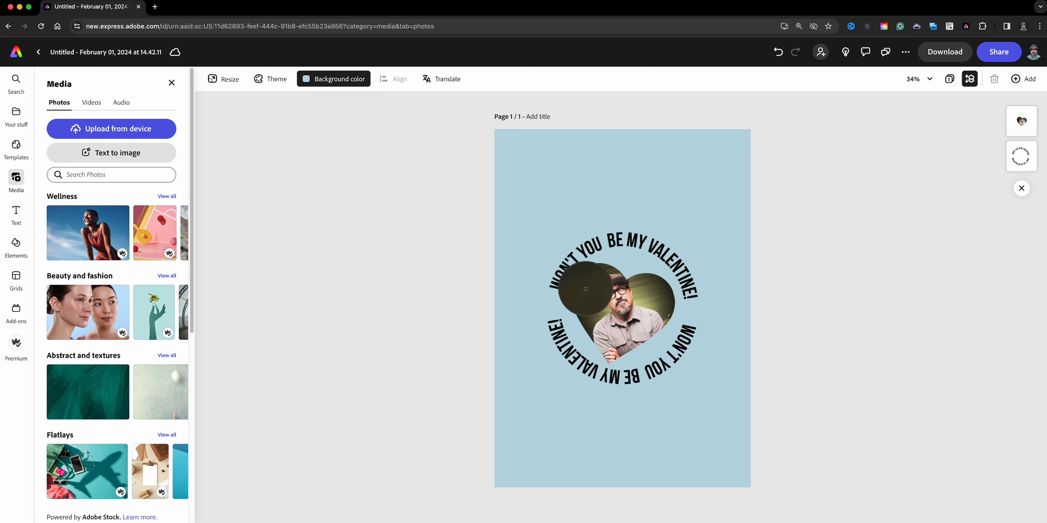
pyautogui.click(649, 302)
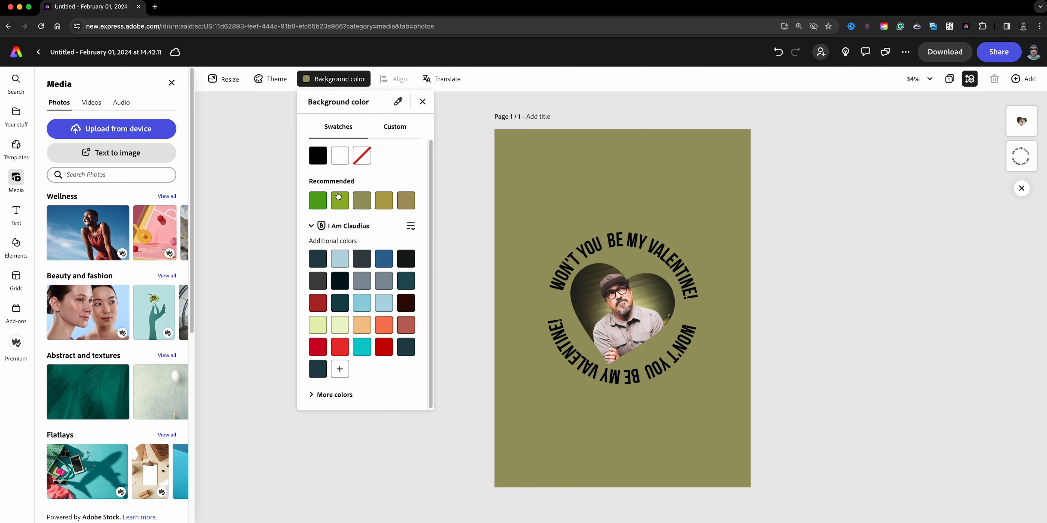
pyautogui.click(340, 260)
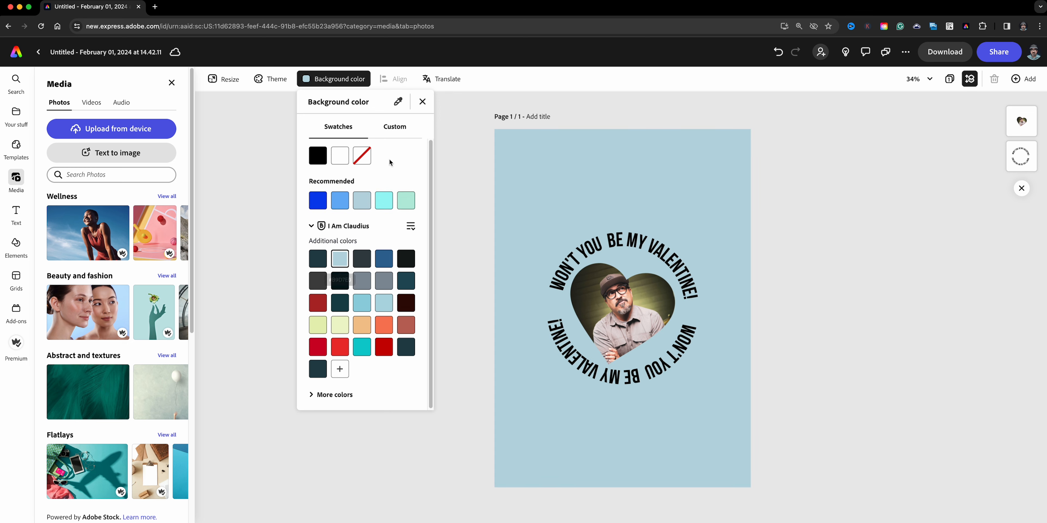
# - Try a lighter yellow-green sampled from the photo as the page background, and undo the color change
pyautogui.click(398, 101)
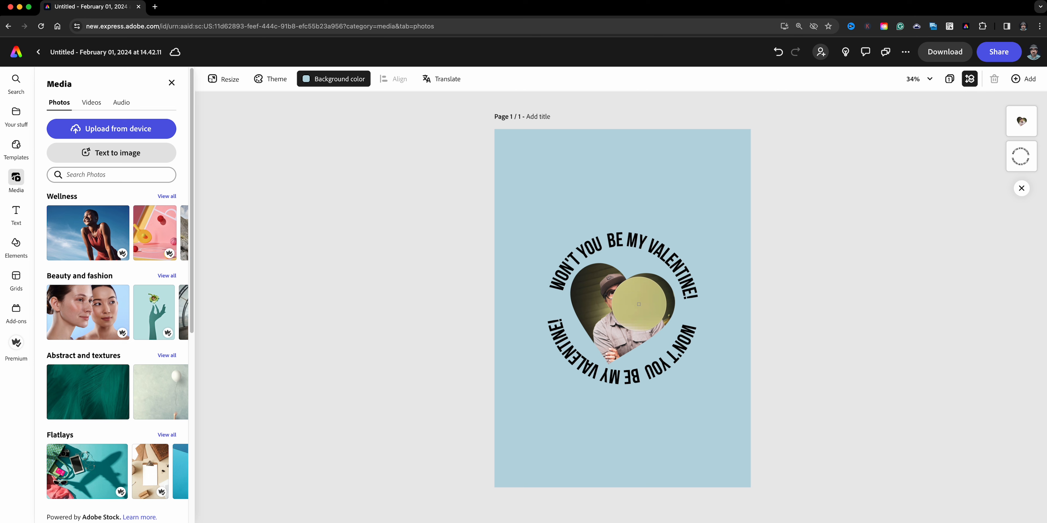
pyautogui.click(639, 308)
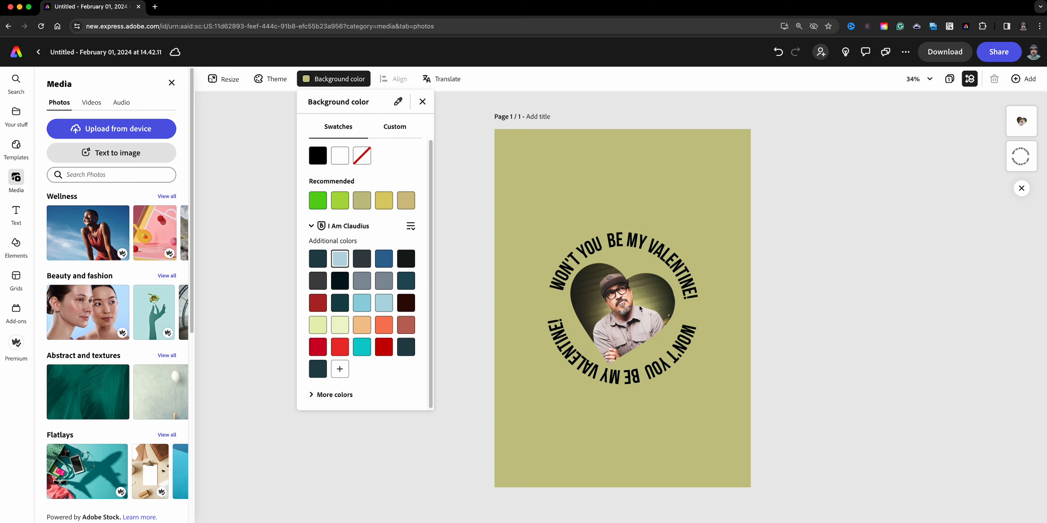
pyautogui.click(471, 364)
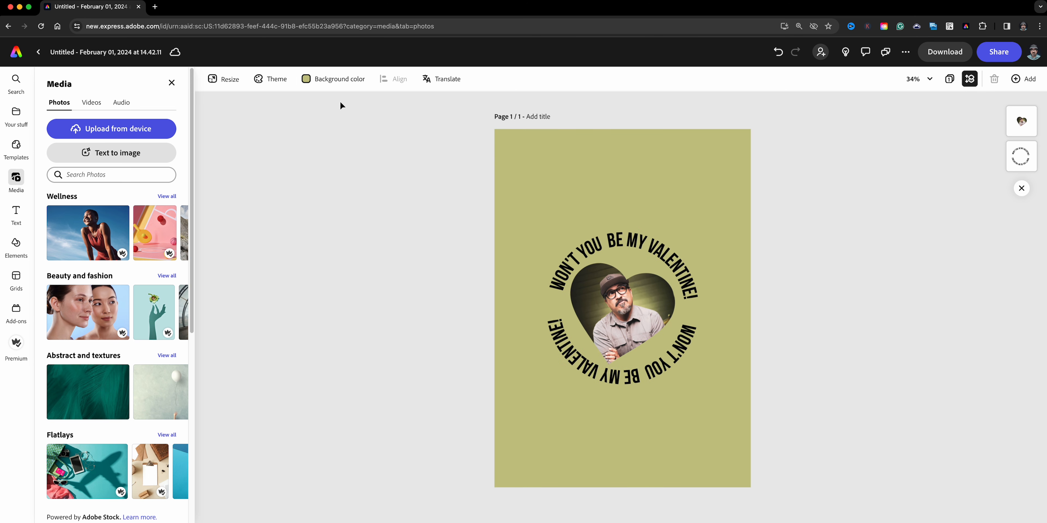
pyautogui.press('super+z')
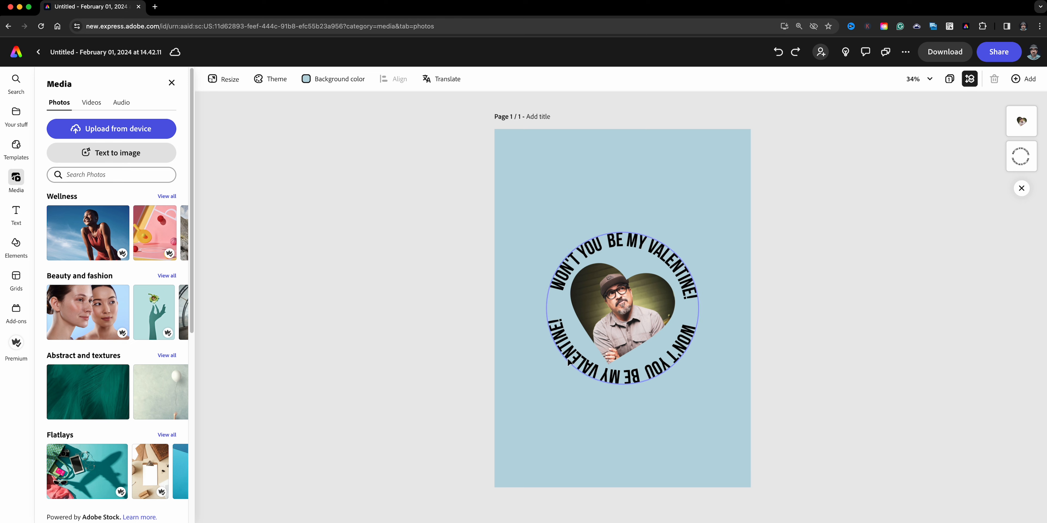
# - Enlarge the circular text around the heart photo to font size 125
pyautogui.click(613, 384)
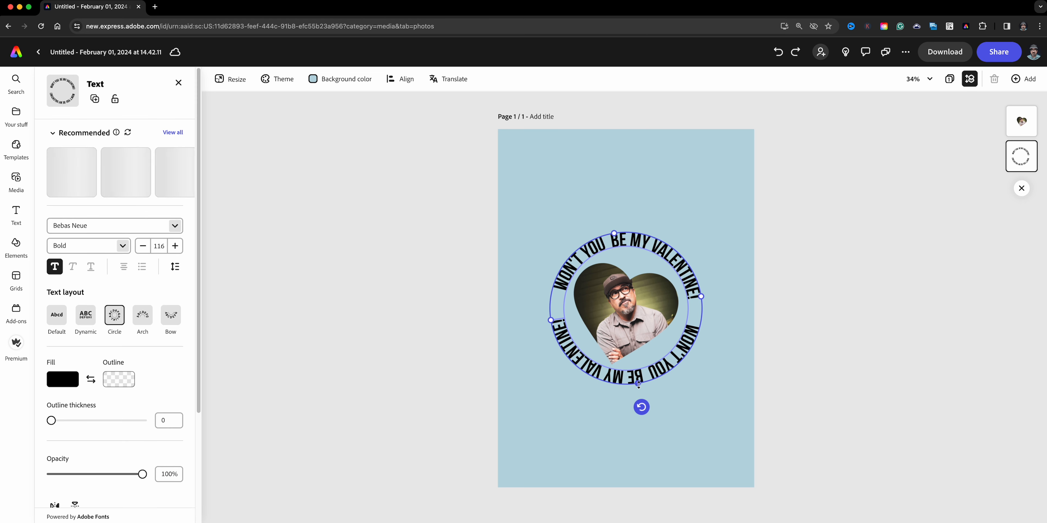
pyautogui.moveTo(638, 384); pyautogui.dragTo(642, 392)
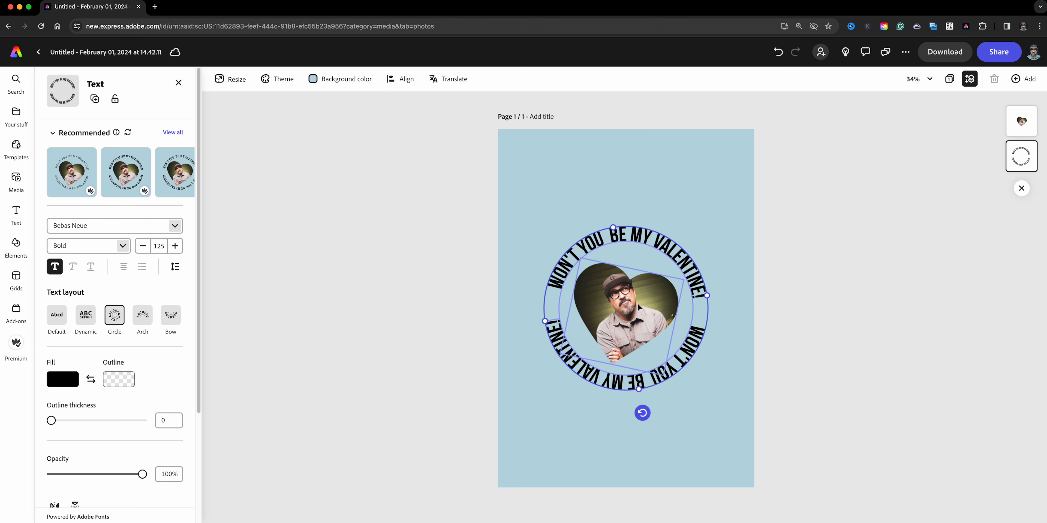
pyautogui.click(772, 228)
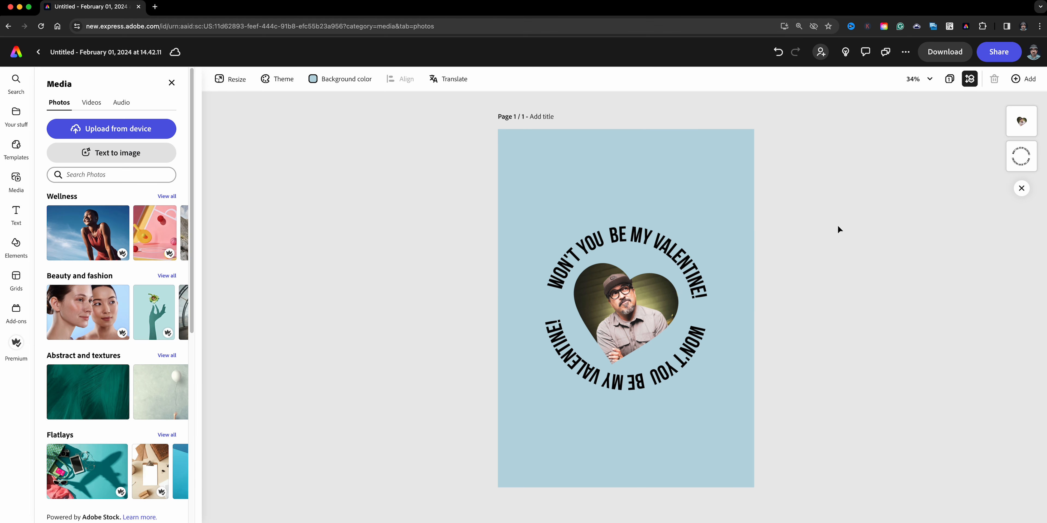
# - Duplicate page 1 of the design from the page overview
pyautogui.click(950, 81)
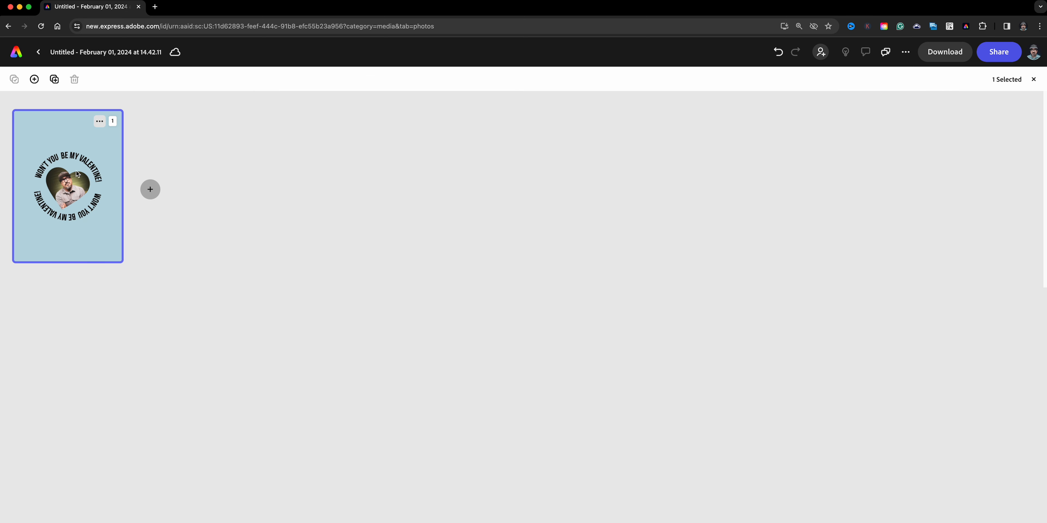
pyautogui.click(100, 121)
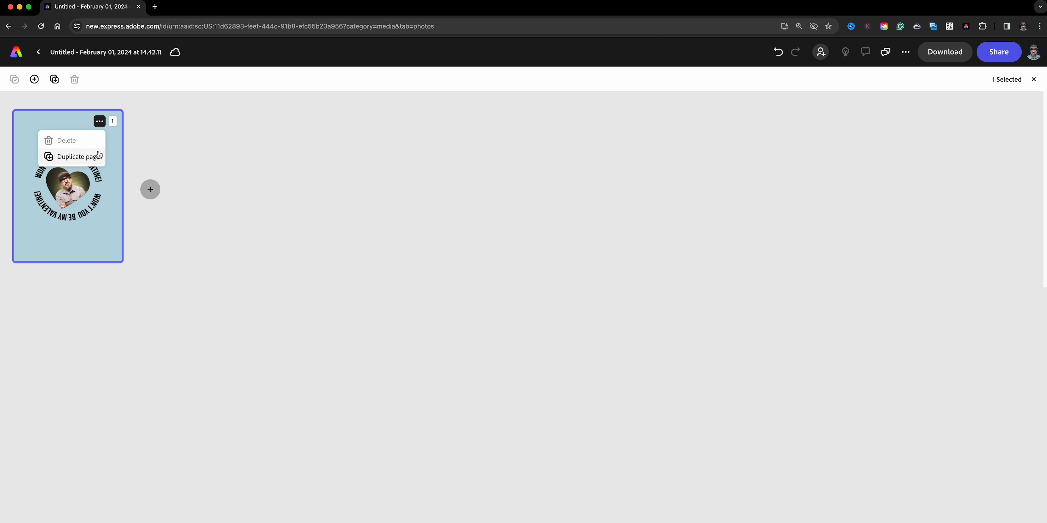
pyautogui.click(97, 157)
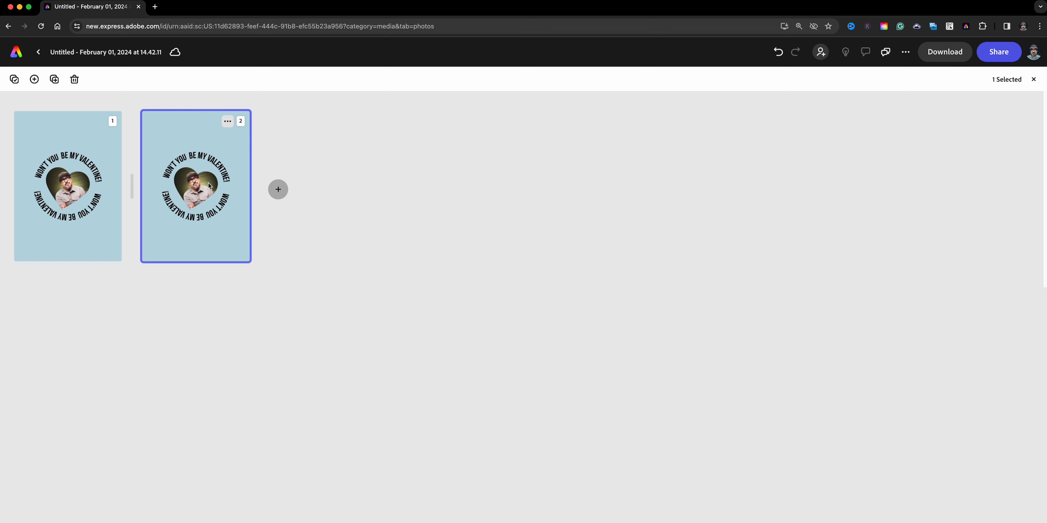
# - Open page 2 and copy the upper "WON'T YOU BE MY VALENTINE!" phrase from its circular text
pyautogui.doubleClick(190, 243)
pyautogui.click(629, 242)
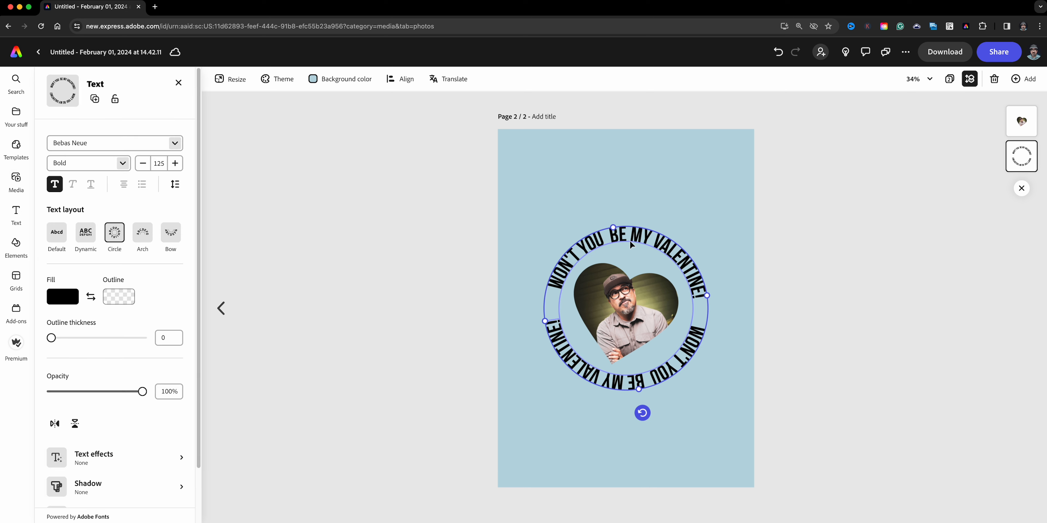
pyautogui.doubleClick(631, 237)
pyautogui.click(631, 236)
pyautogui.click(631, 234)
pyautogui.moveTo(556, 289); pyautogui.dragTo(709, 296)
pyautogui.press('super+c')
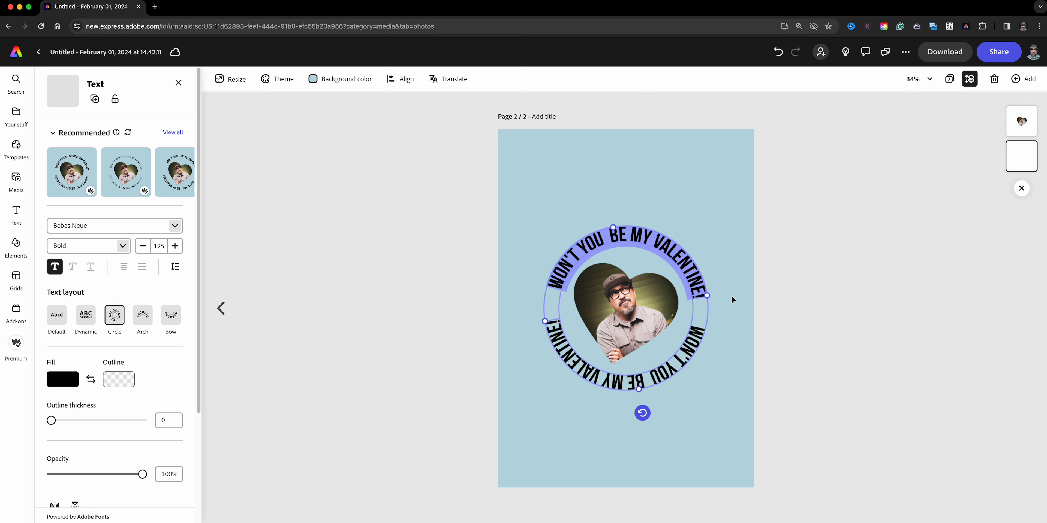
# - Delete the circular text around the heart photo on page 2
pyautogui.press('Escape')
pyautogui.click(690, 276)
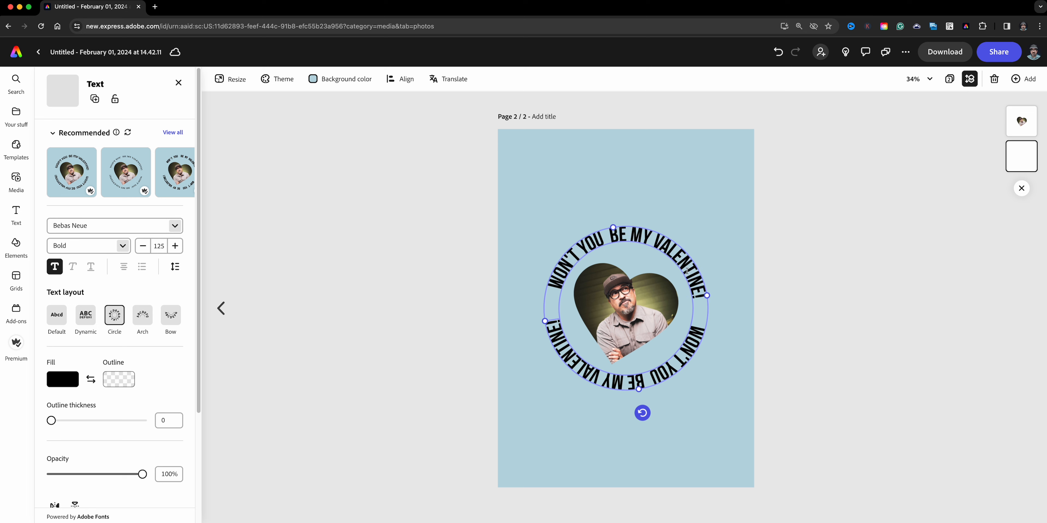
pyautogui.click(702, 308)
pyautogui.press('Delete')
pyautogui.press('Delete')
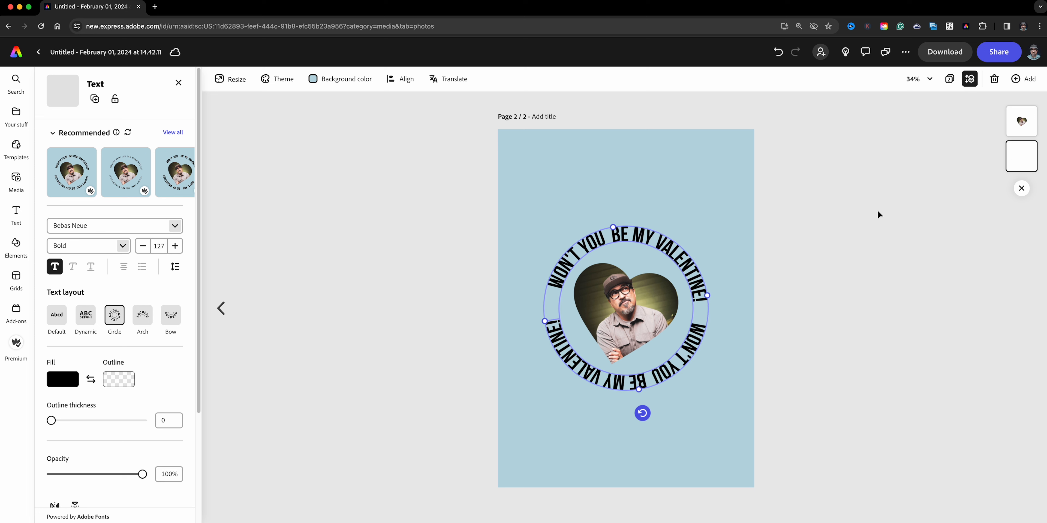
pyautogui.press('Delete')
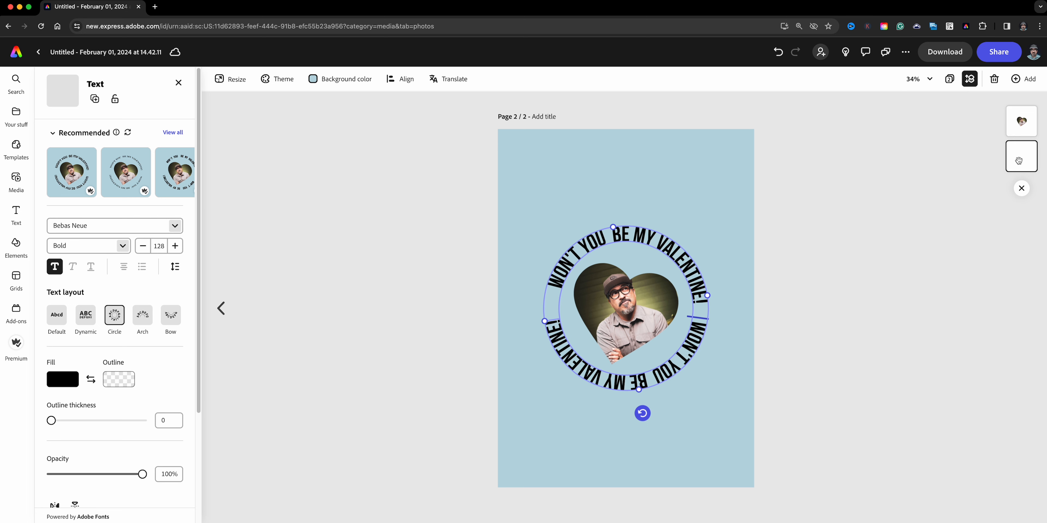
pyautogui.press('Delete')
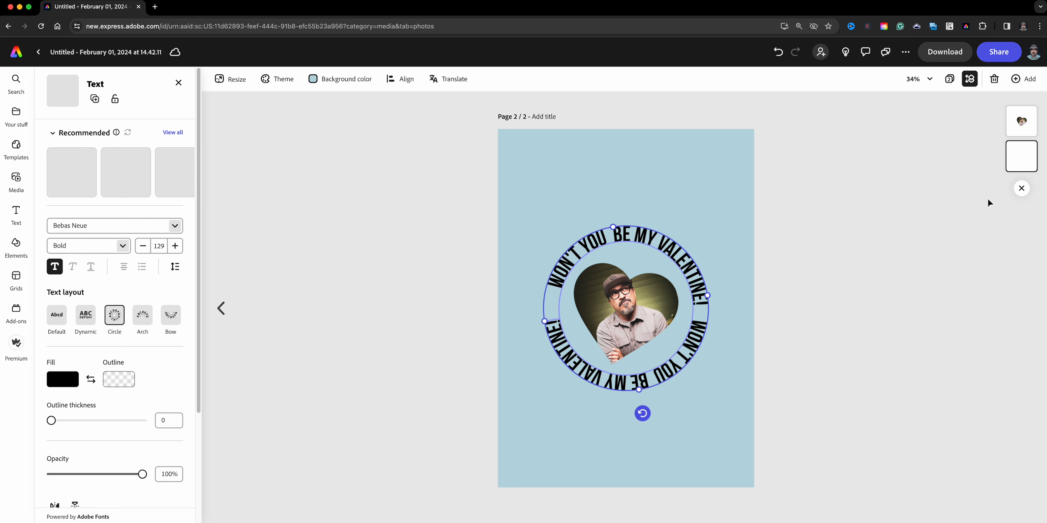
pyautogui.press('Delete')
# - Enlarge the heart photo, reposition it near the middle of the page, and rotate it until it is upright
pyautogui.click(632, 327)
pyautogui.click(635, 316)
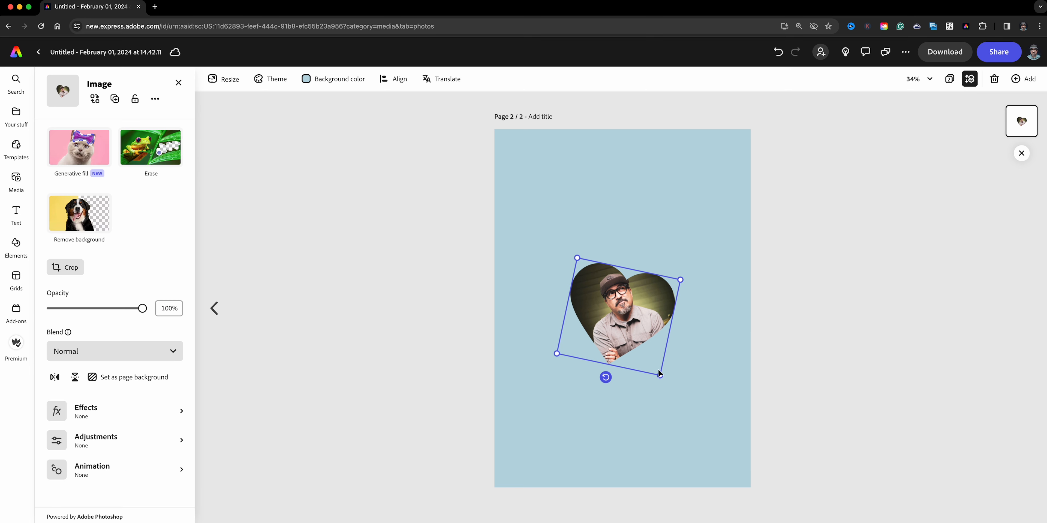
pyautogui.moveTo(659, 373); pyautogui.dragTo(689, 416)
pyautogui.moveTo(679, 314); pyautogui.dragTo(662, 270)
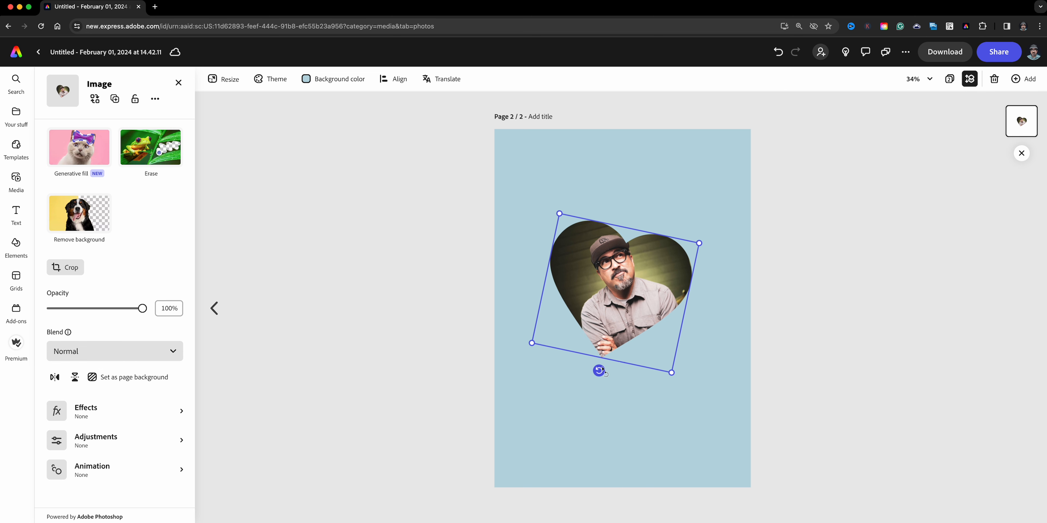
pyautogui.moveTo(603, 368); pyautogui.dragTo(611, 360)
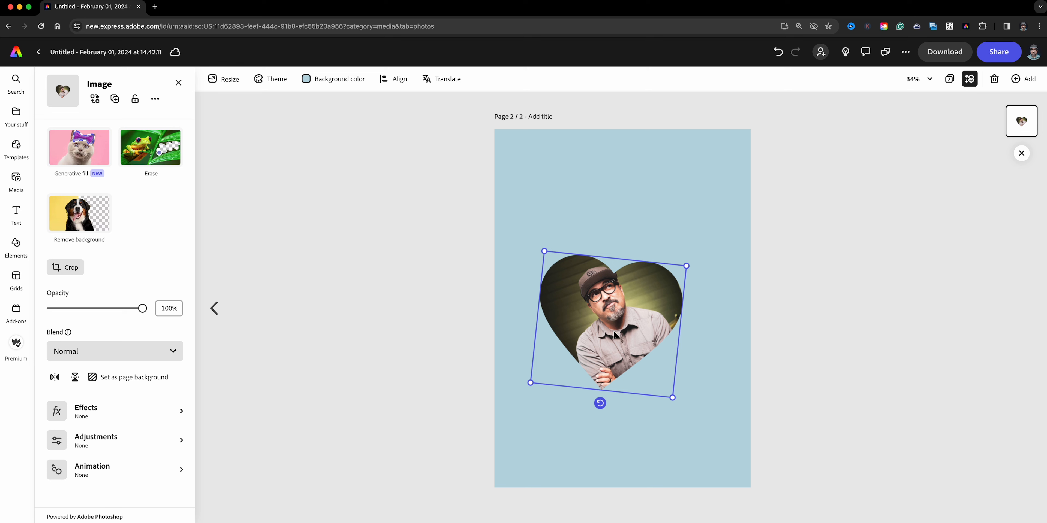
pyautogui.moveTo(600, 403)
pyautogui.mouseDown()
pyautogui.moveTo(616, 416)
pyautogui.moveTo(602, 414)
pyautogui.mouseUp()
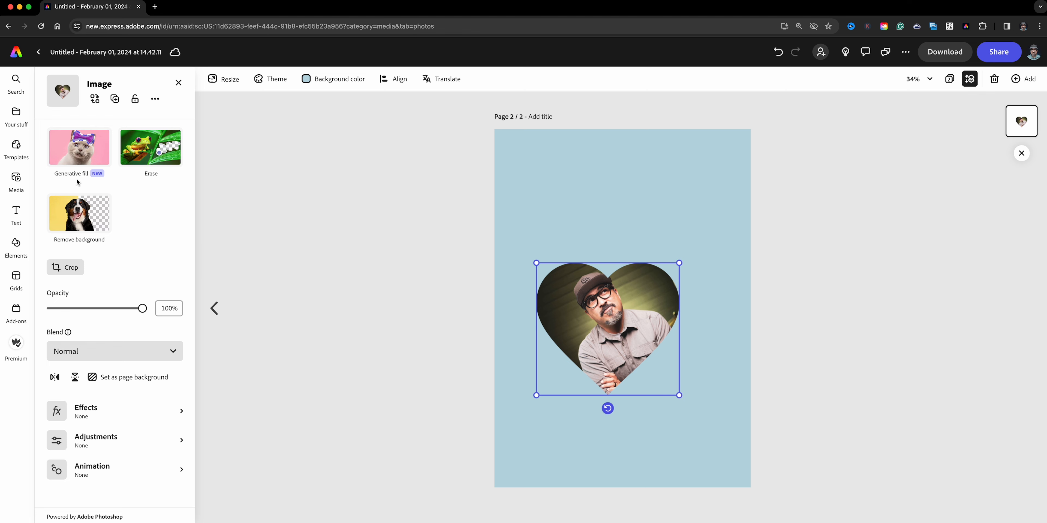
# - Add a new text box to page 2 and paste the copied phrase "WON'T YOU BE MY VALENTINE!" into it
pyautogui.click(27, 218)
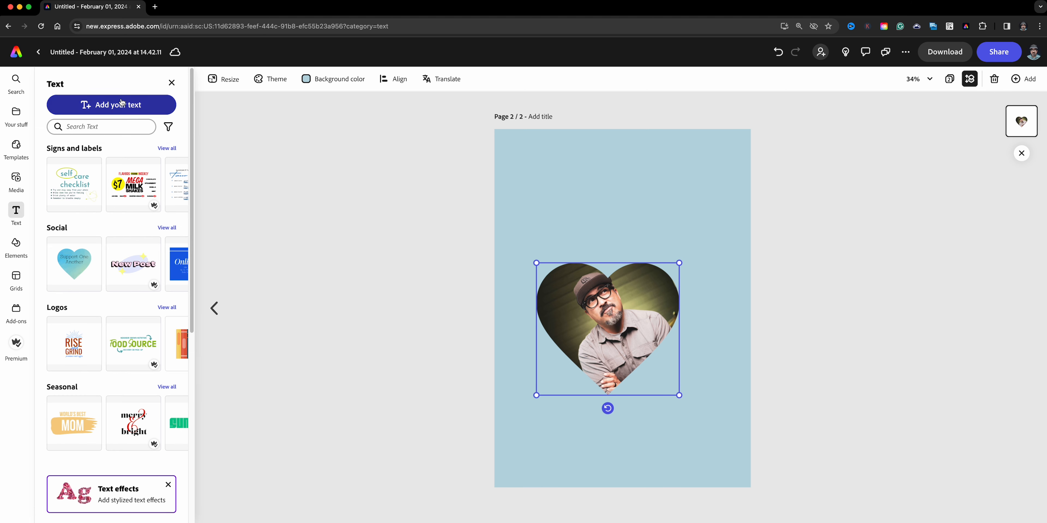
pyautogui.click(112, 107)
pyautogui.press('super+v')
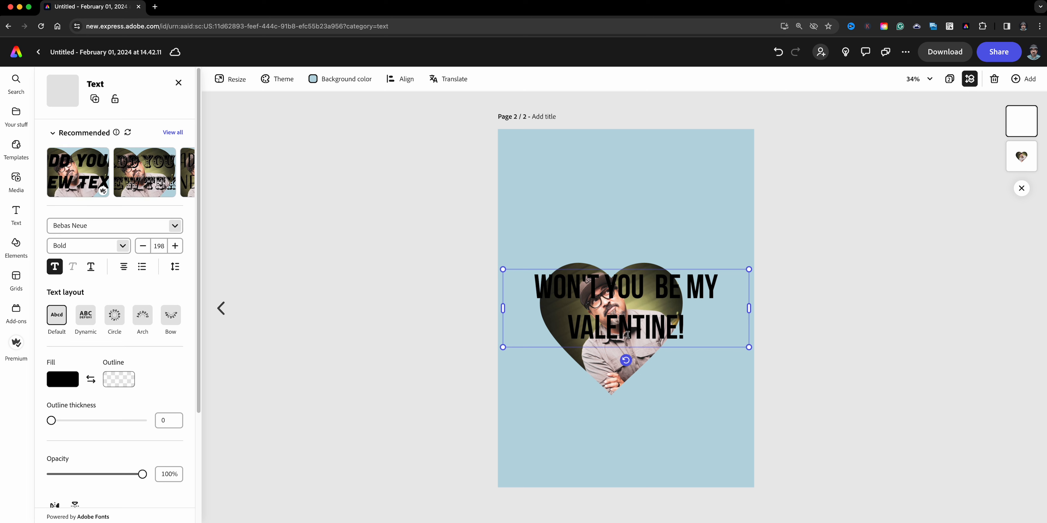
# - Look through the recommended text styles, and set the whole phrase in the font 8 Heavy
pyautogui.press('super+a')
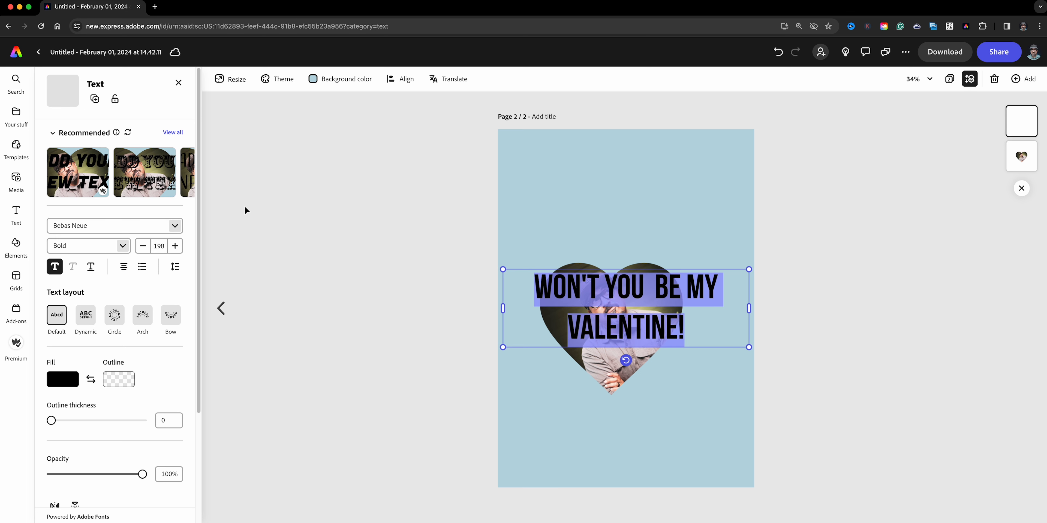
pyautogui.click(173, 133)
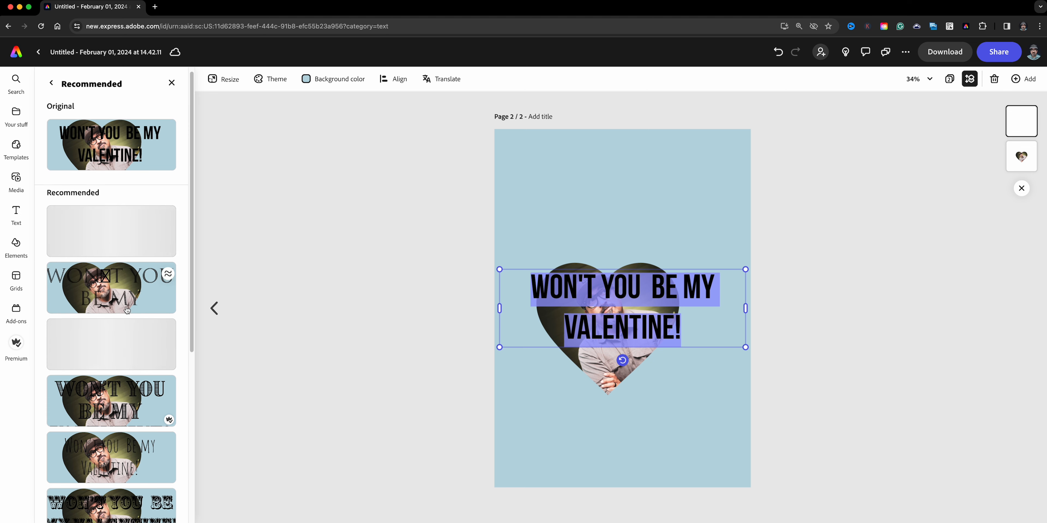
pyautogui.scroll(-6, 129, 315)
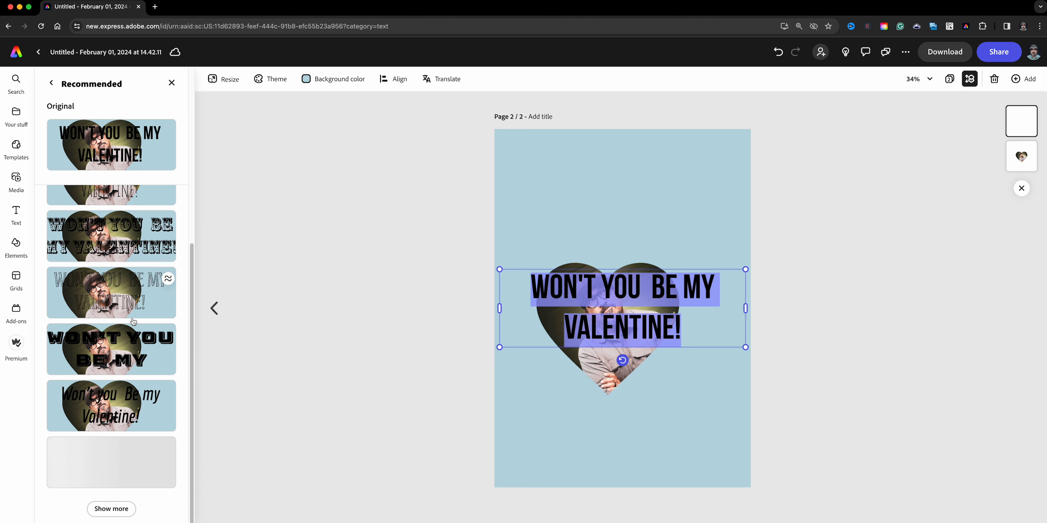
pyautogui.scroll(6, 129, 345)
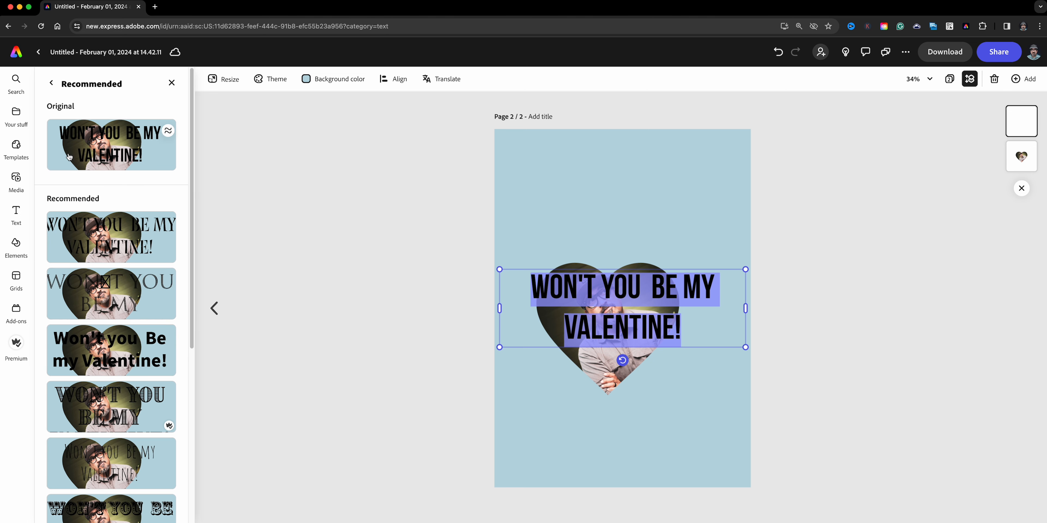
pyautogui.click(51, 83)
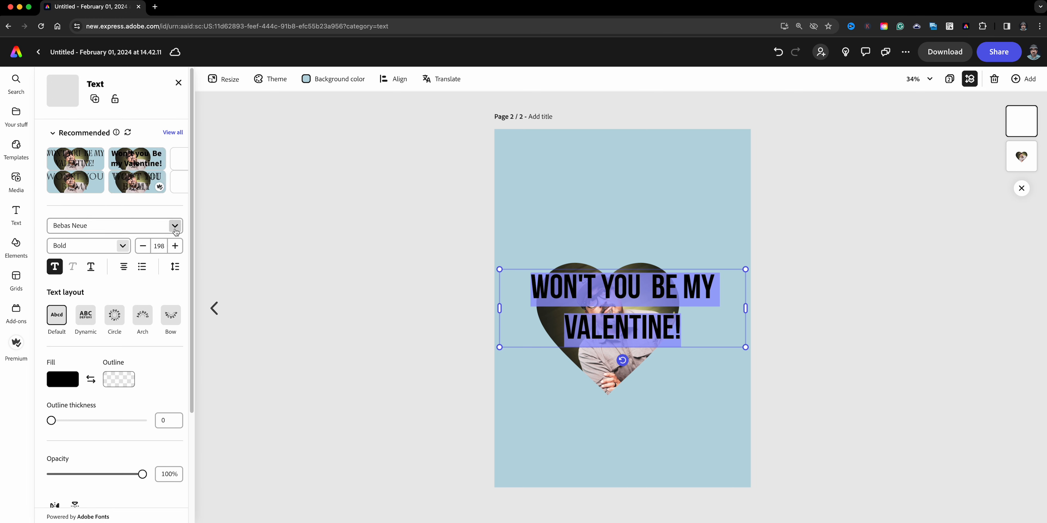
pyautogui.click(175, 235)
pyautogui.scroll(-5, 162, 366)
pyautogui.scroll(-2, 184, 391)
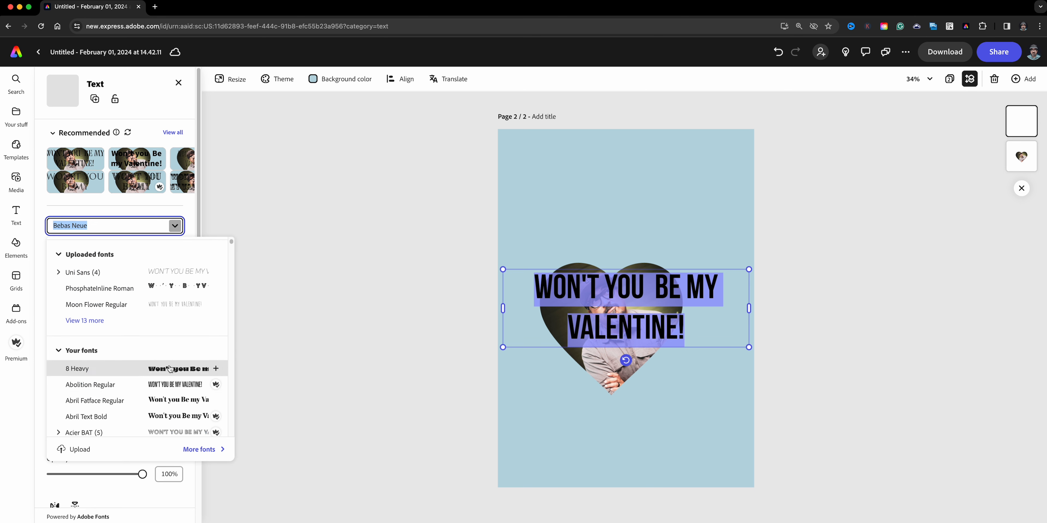
pyautogui.scroll(-1, 169, 369)
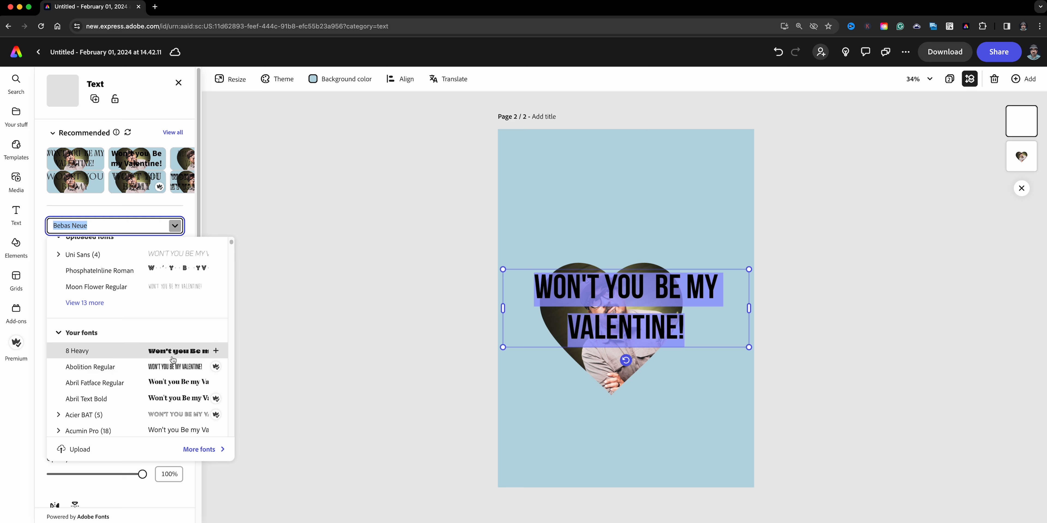
pyautogui.click(173, 357)
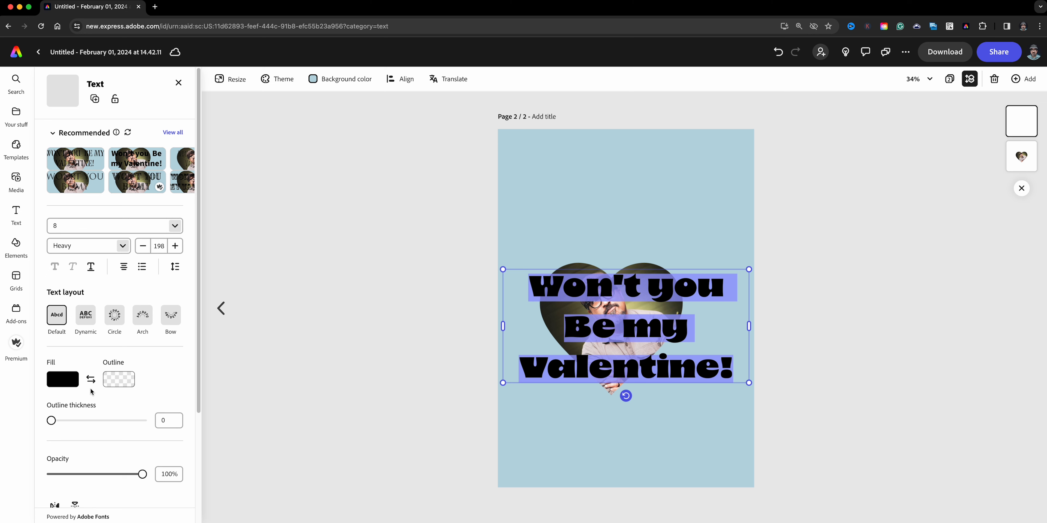
# - Give the phrase a white outline with thickness 66 and tighten its line spacing to 0.87
pyautogui.click(123, 381)
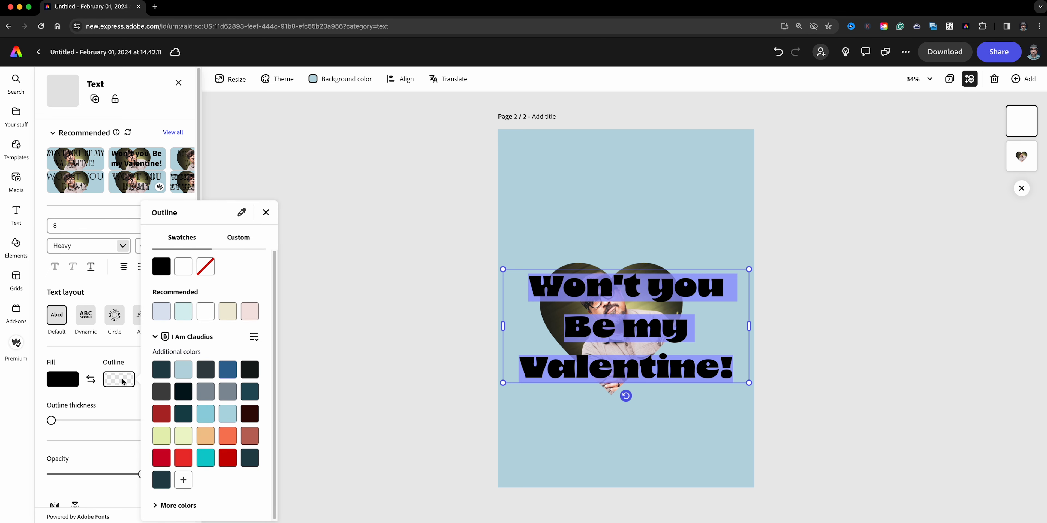
pyautogui.click(184, 273)
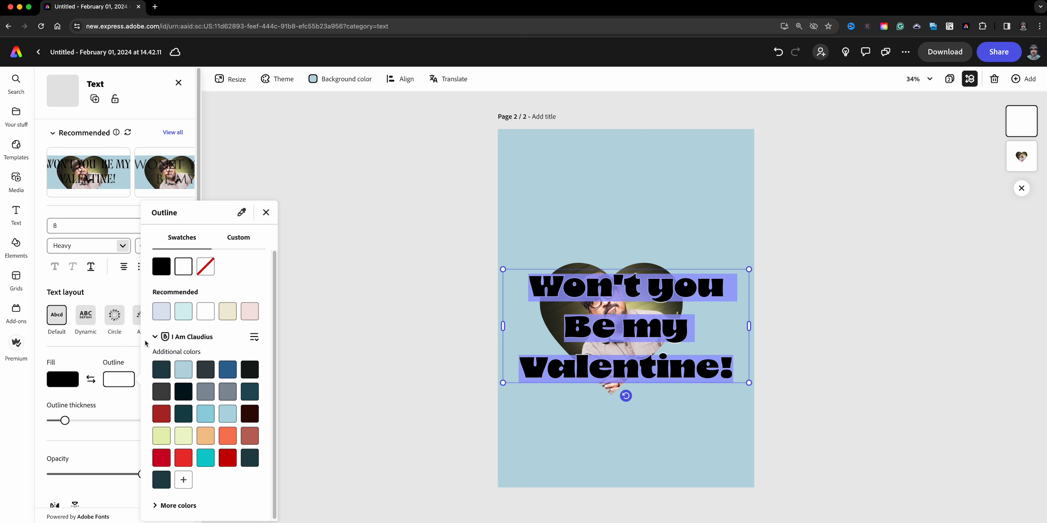
pyautogui.moveTo(72, 422); pyautogui.dragTo(113, 425)
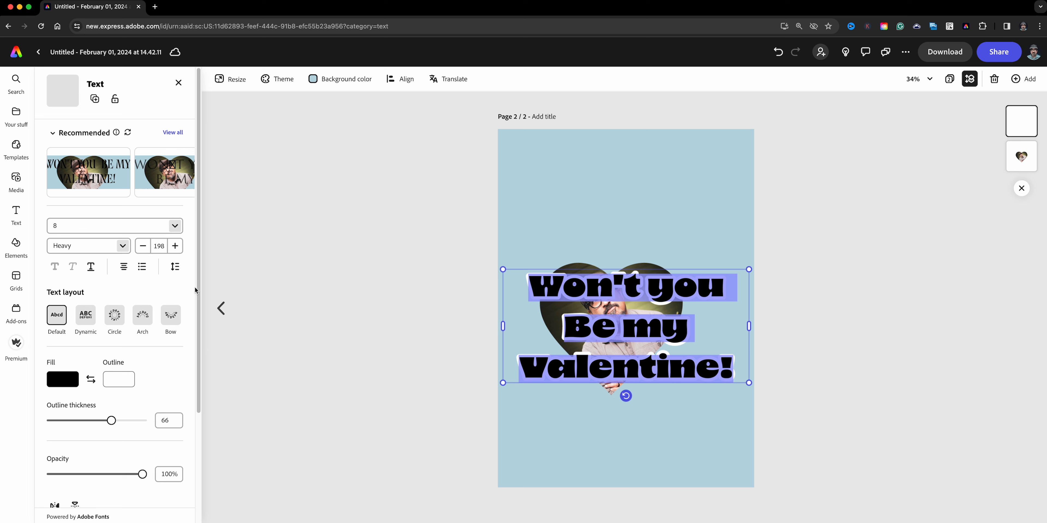
pyautogui.click(168, 273)
pyautogui.moveTo(146, 311); pyautogui.dragTo(133, 310)
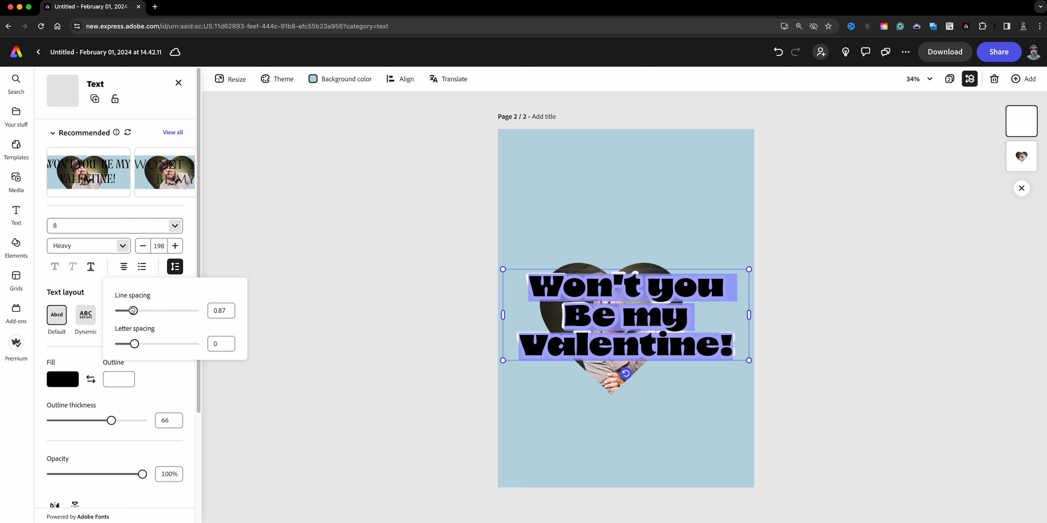
# - Scale the text down to font size 137 and place it above the heart photo
pyautogui.moveTo(749, 363); pyautogui.dragTo(692, 339)
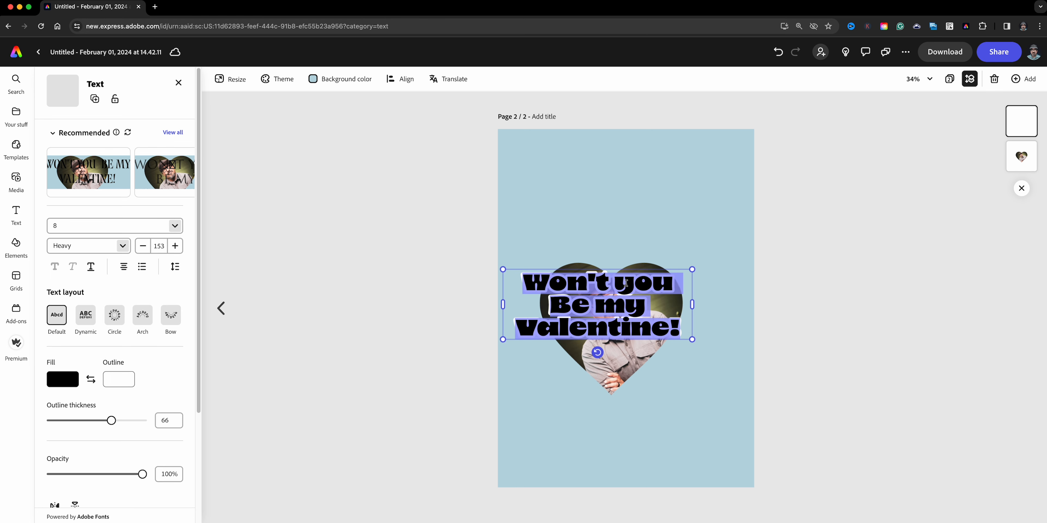
pyautogui.moveTo(626, 272); pyautogui.dragTo(668, 185)
pyautogui.moveTo(733, 252); pyautogui.dragTo(716, 244)
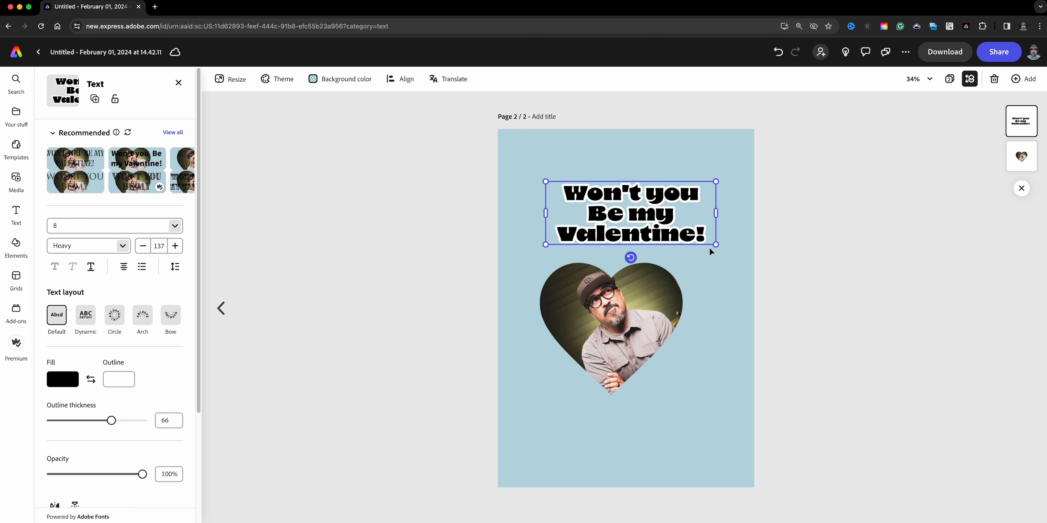
# - Tilt the heart photo slightly counterclockwise and move the text slightly down toward it
pyautogui.click(624, 303)
pyautogui.moveTo(608, 409); pyautogui.dragTo(621, 406)
pyautogui.click(629, 244)
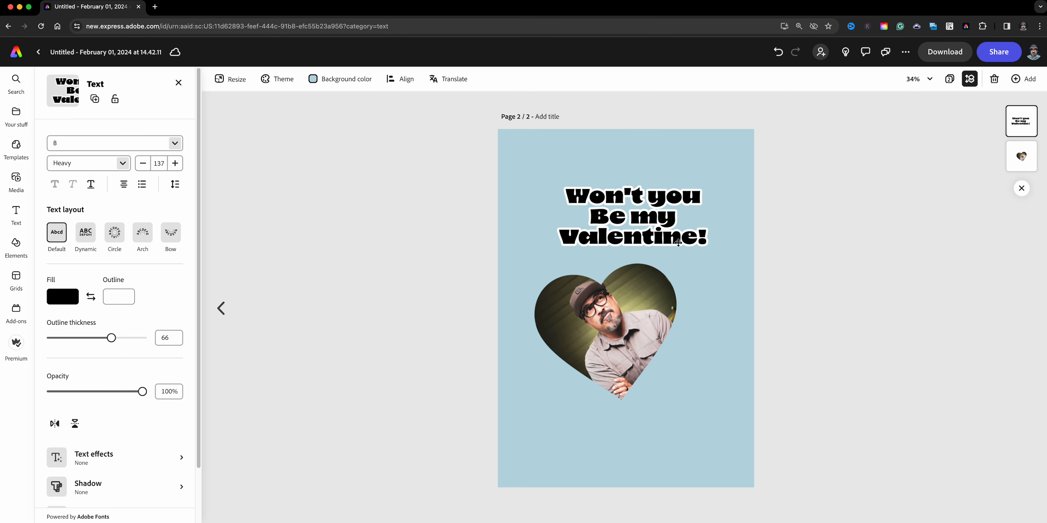
pyautogui.click(467, 303)
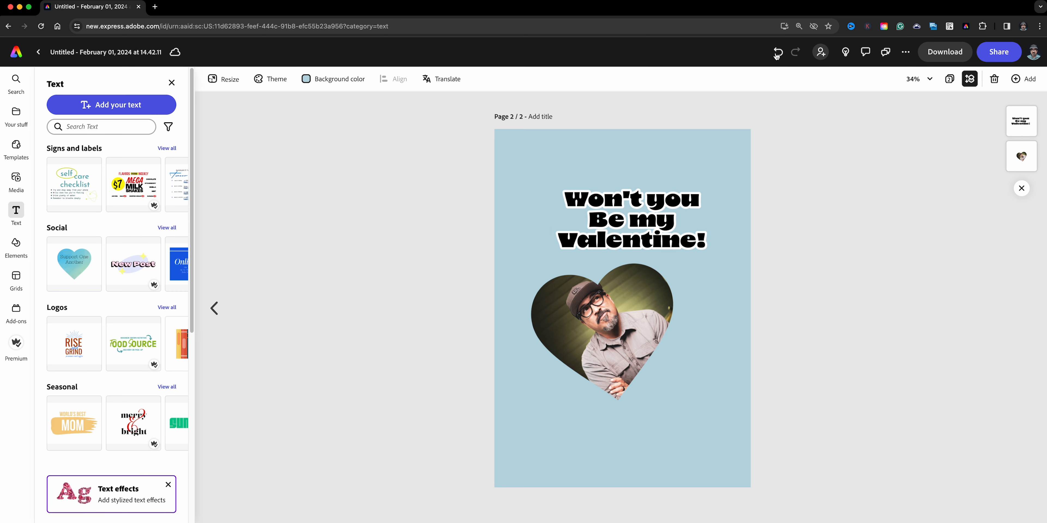
# - Duplicate page 2 from the page overview and open the copy as page 3
pyautogui.click(949, 79)
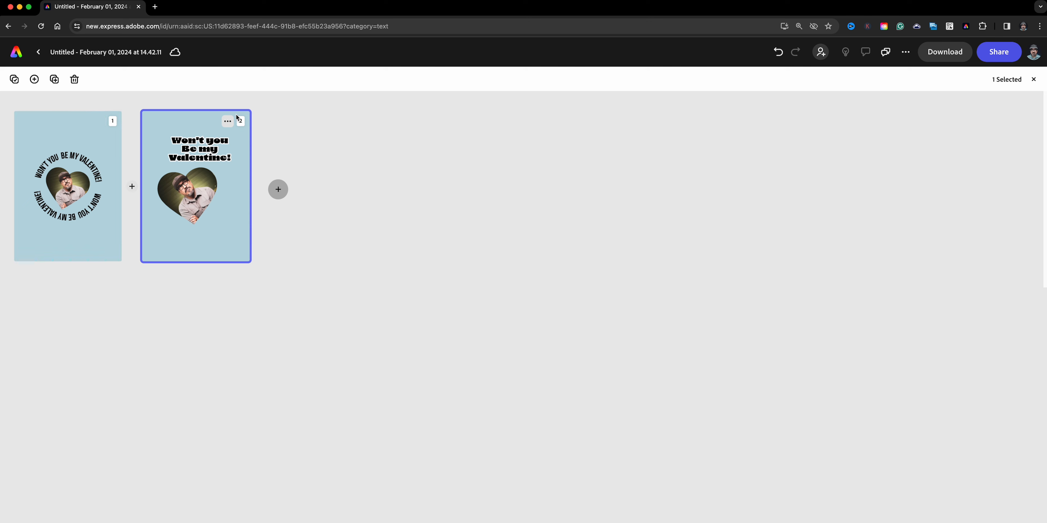
pyautogui.click(227, 122)
pyautogui.click(222, 154)
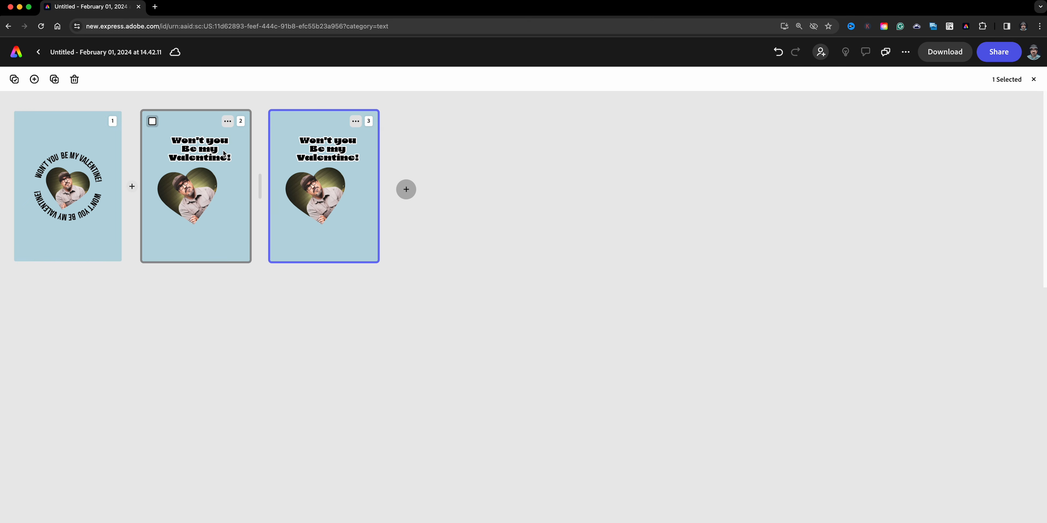
pyautogui.doubleClick(325, 161)
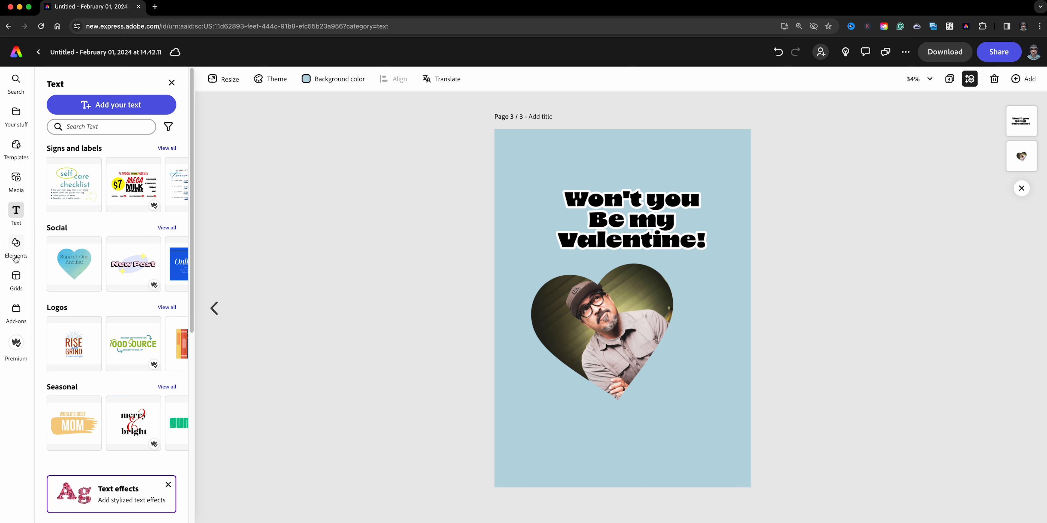
# - Search the design assets for "hearts"
pyautogui.click(16, 244)
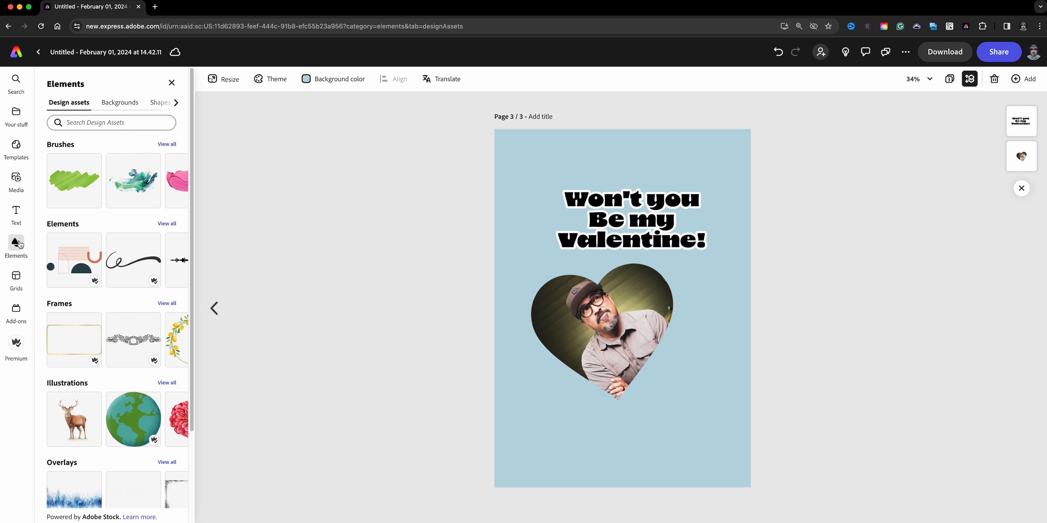
pyautogui.click(110, 123)
pyautogui.write('h')
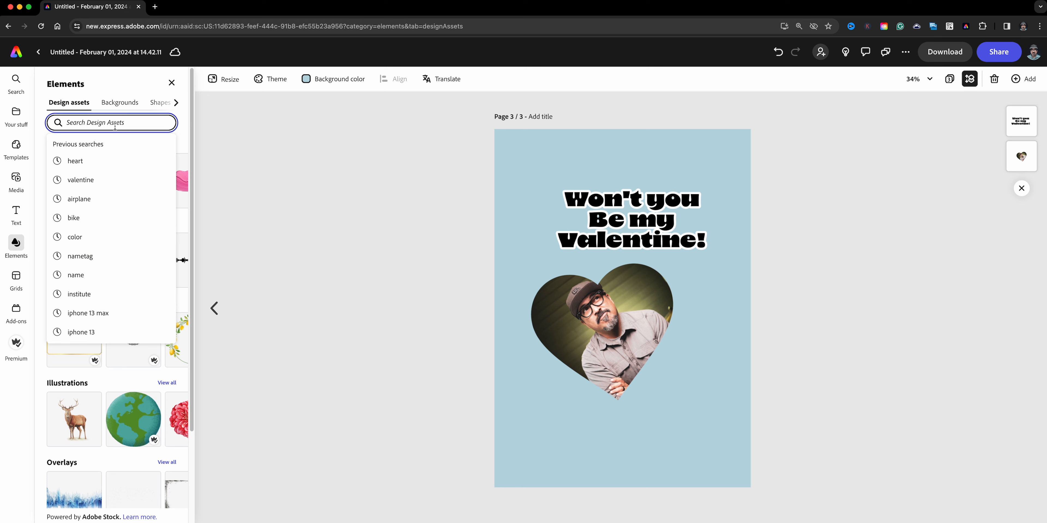
pyautogui.write('earts')
pyautogui.press('Return')
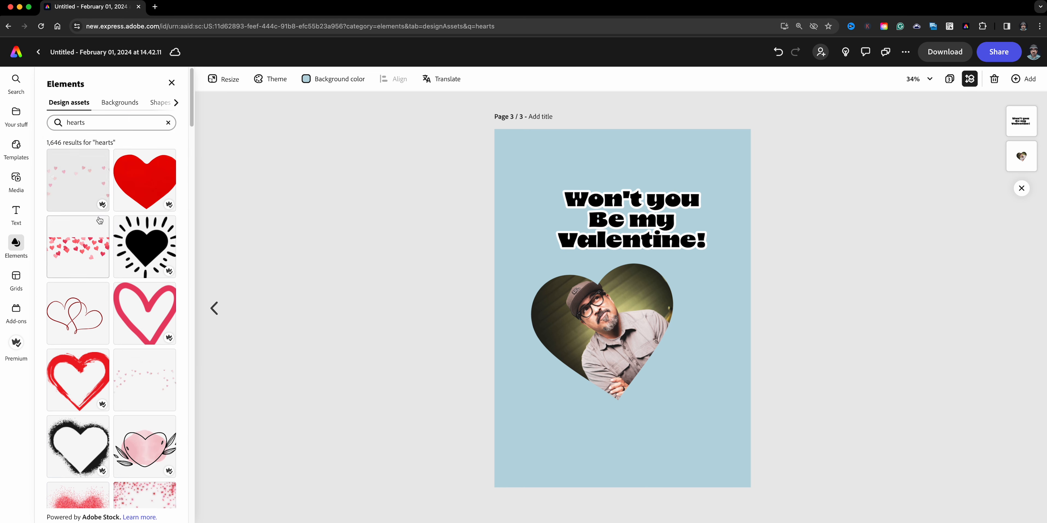
# - Fill page 3 with the black-and-white brushed hearts pattern from the heart backgrounds
pyautogui.click(129, 107)
pyautogui.scroll(-3, 108, 245)
pyautogui.scroll(-8, 107, 245)
pyautogui.scroll(-2, 106, 245)
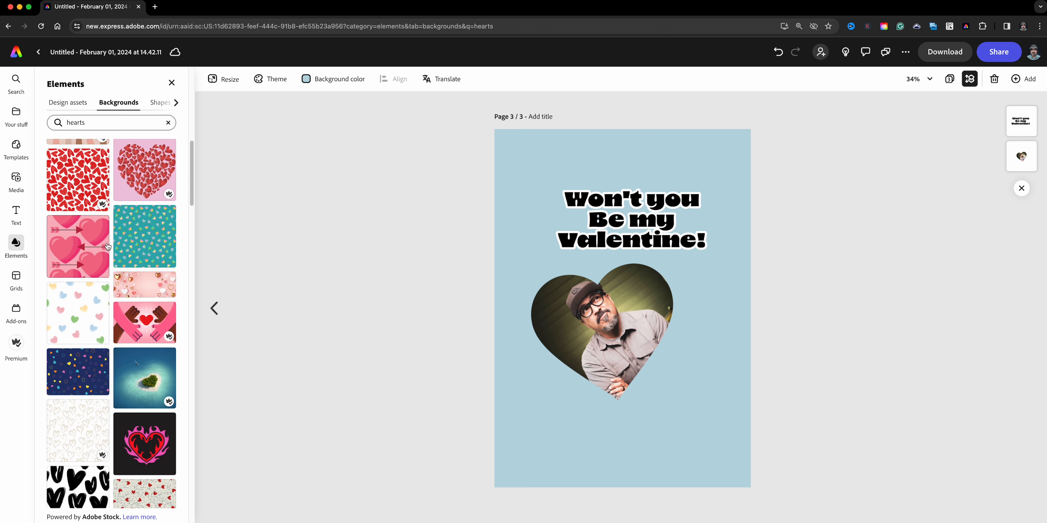
pyautogui.scroll(-4, 110, 255)
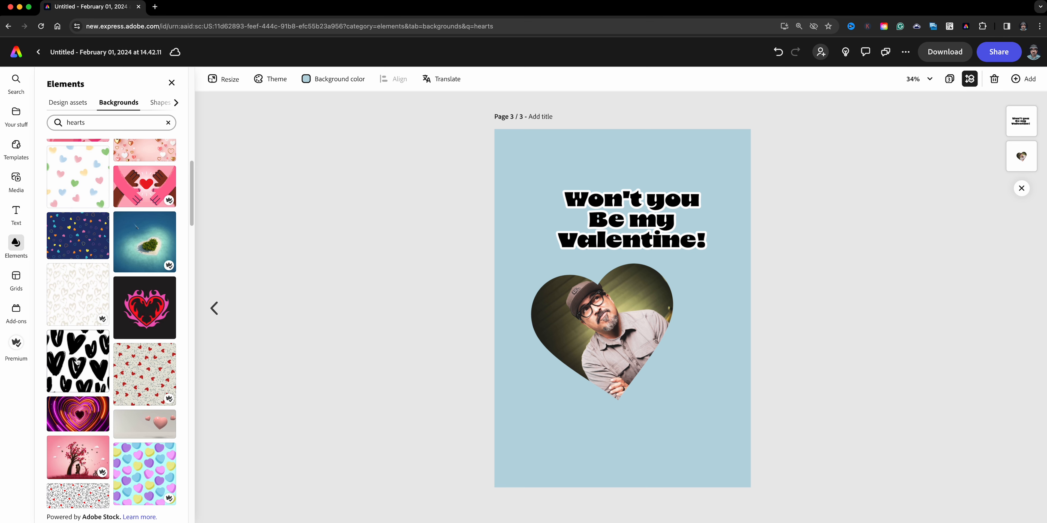
pyautogui.scroll(1, 77, 361)
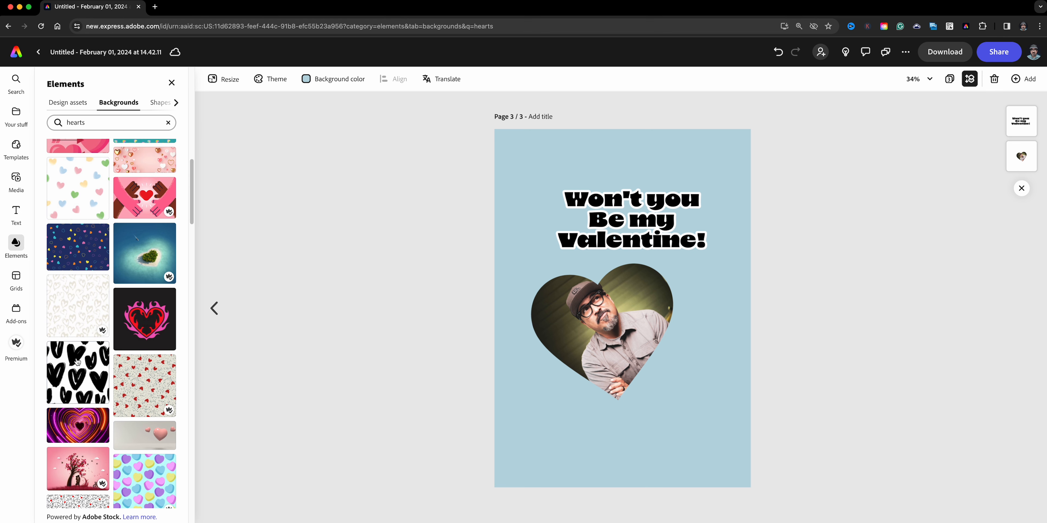
pyautogui.click(78, 367)
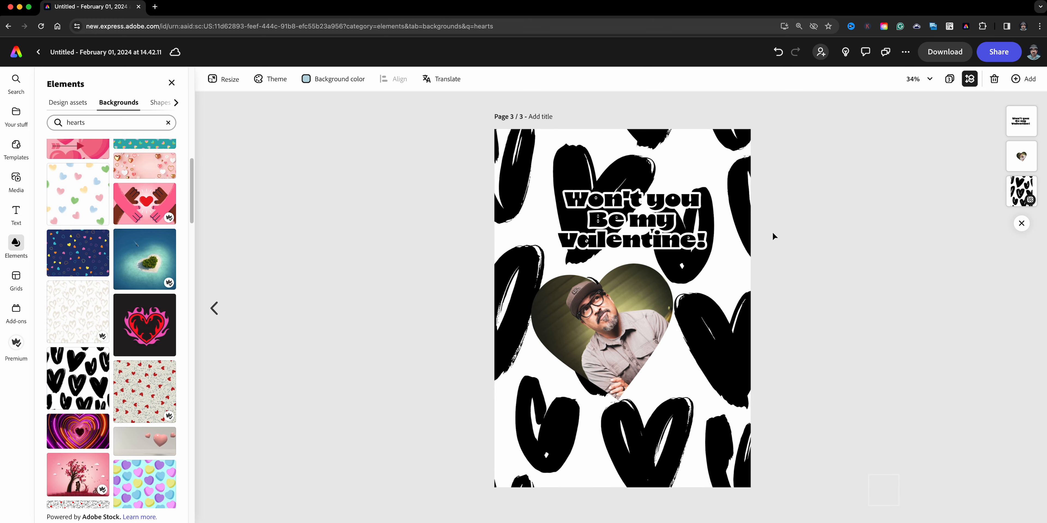
pyautogui.click(1021, 191)
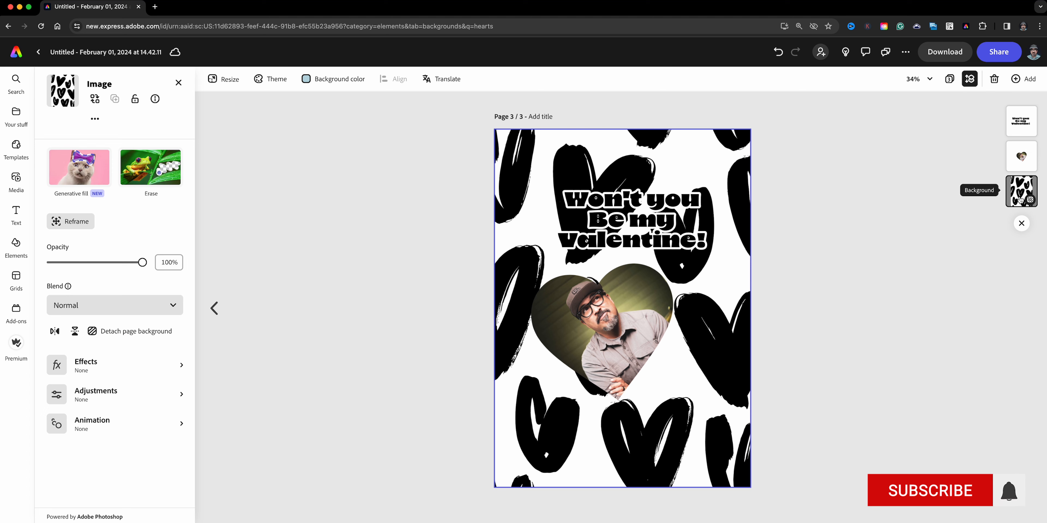
pyautogui.moveTo(138, 268); pyautogui.dragTo(197, 290)
# - Straighten and enlarge the heart photo in the lower part of the page, and move the text further up above it
pyautogui.click(646, 338)
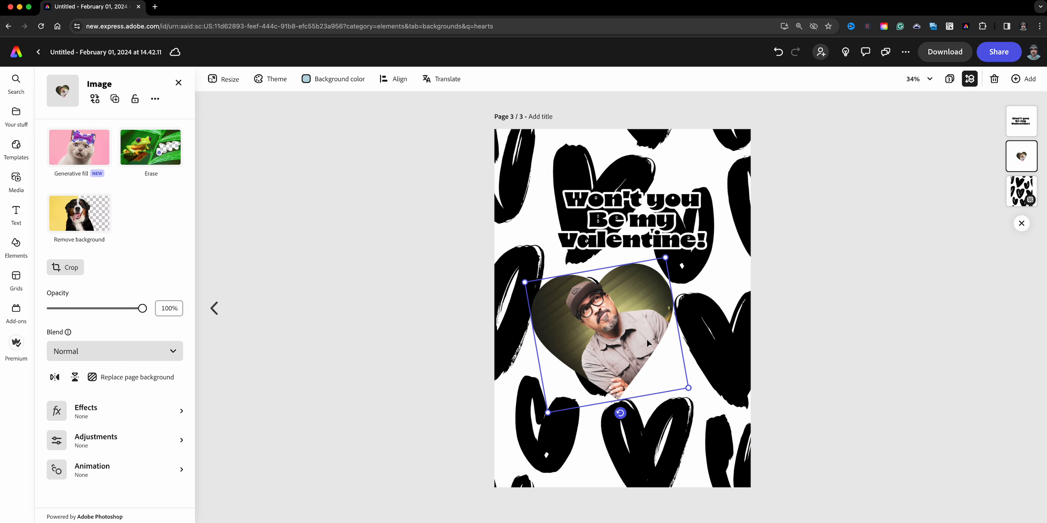
pyautogui.moveTo(632, 335); pyautogui.dragTo(632, 348)
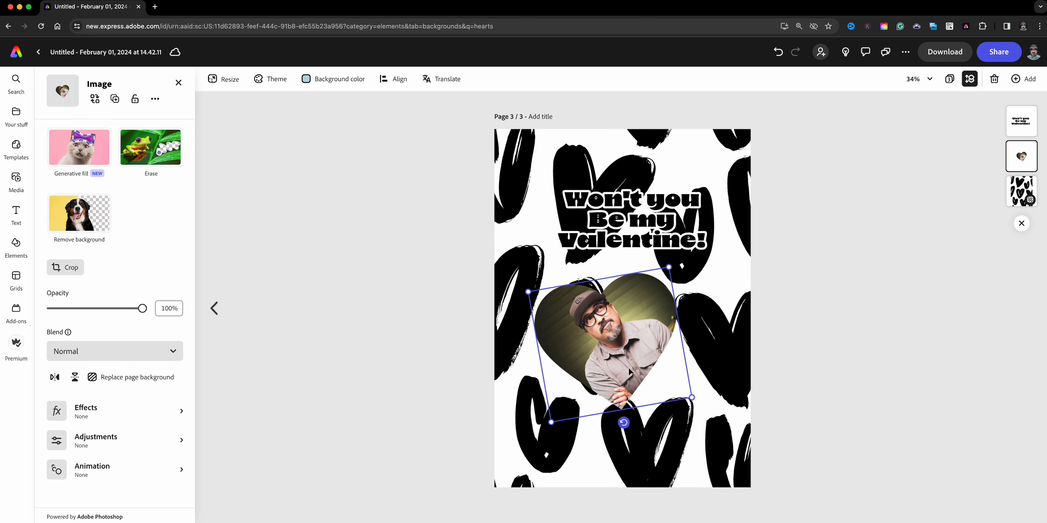
pyautogui.moveTo(623, 423); pyautogui.dragTo(610, 424)
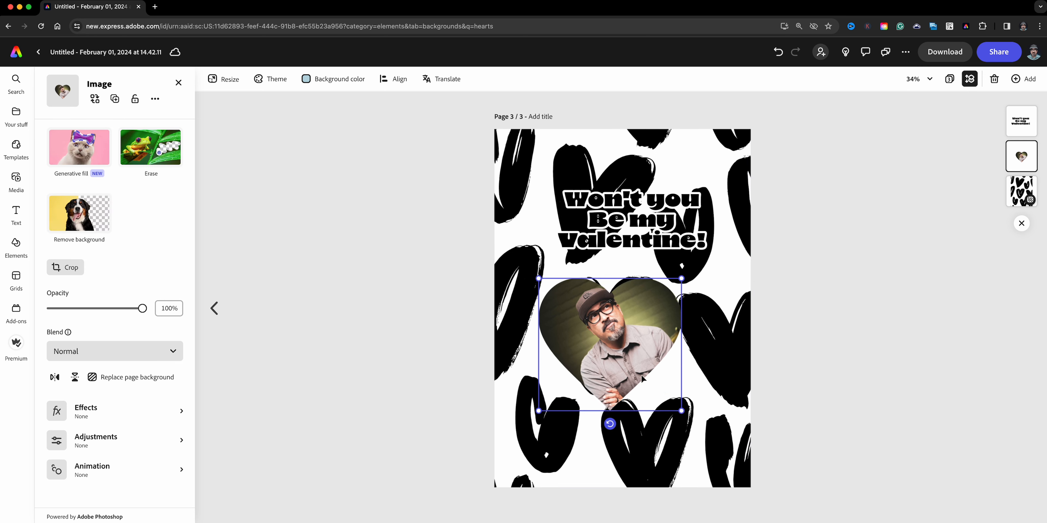
pyautogui.moveTo(680, 411); pyautogui.dragTo(722, 449)
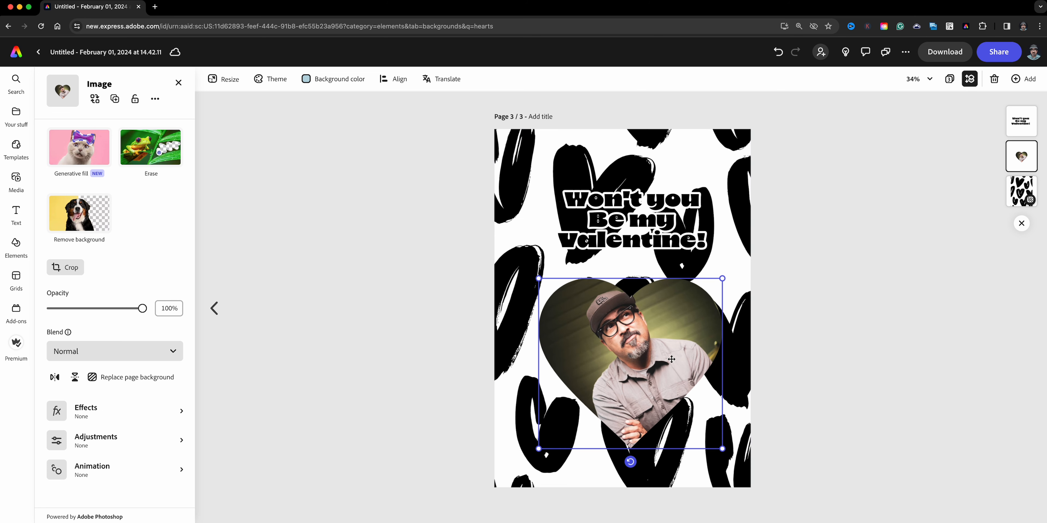
pyautogui.moveTo(669, 357); pyautogui.dragTo(670, 349)
pyautogui.moveTo(633, 218); pyautogui.dragTo(651, 200)
# - Fade the hearts background image to 8% opacity and set the page background color to white
pyautogui.click(1014, 191)
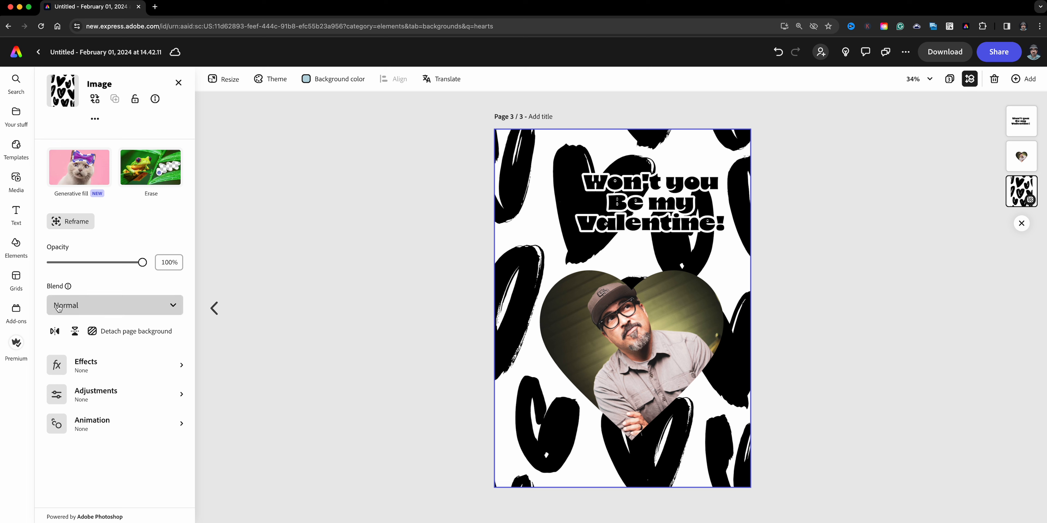
pyautogui.moveTo(65, 265)
pyautogui.mouseDown()
pyautogui.moveTo(47, 269)
pyautogui.moveTo(58, 263)
pyautogui.mouseUp()
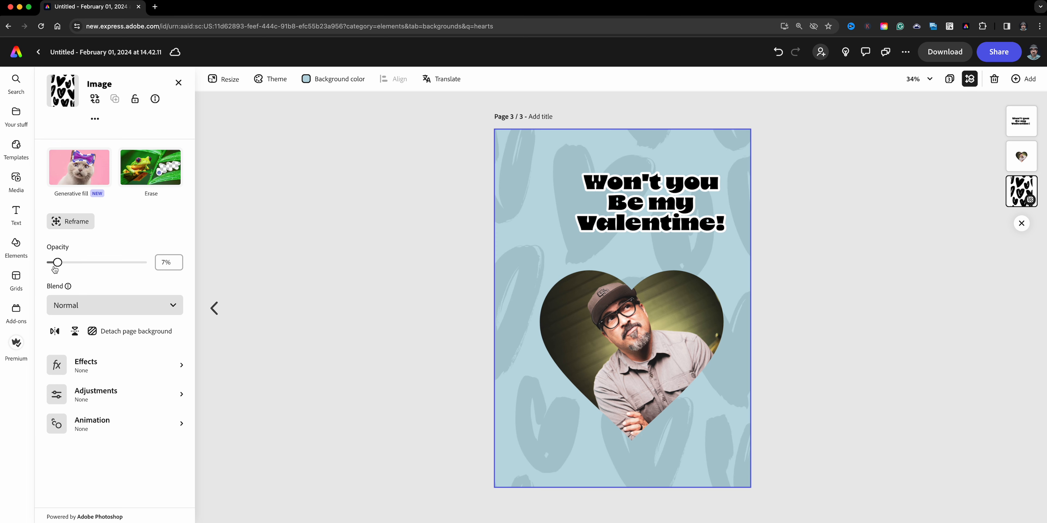
pyautogui.click(325, 88)
pyautogui.click(335, 153)
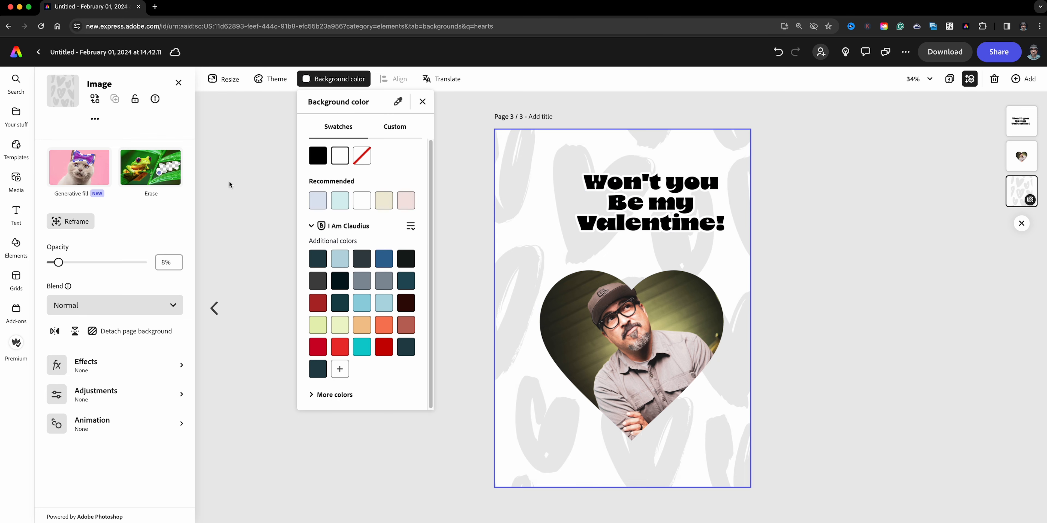
pyautogui.click(243, 179)
# - Move the Valentine text down and back toward the page center, just above the heart photo
pyautogui.click(607, 228)
pyautogui.moveTo(634, 205); pyautogui.dragTo(612, 220)
pyautogui.click(695, 294)
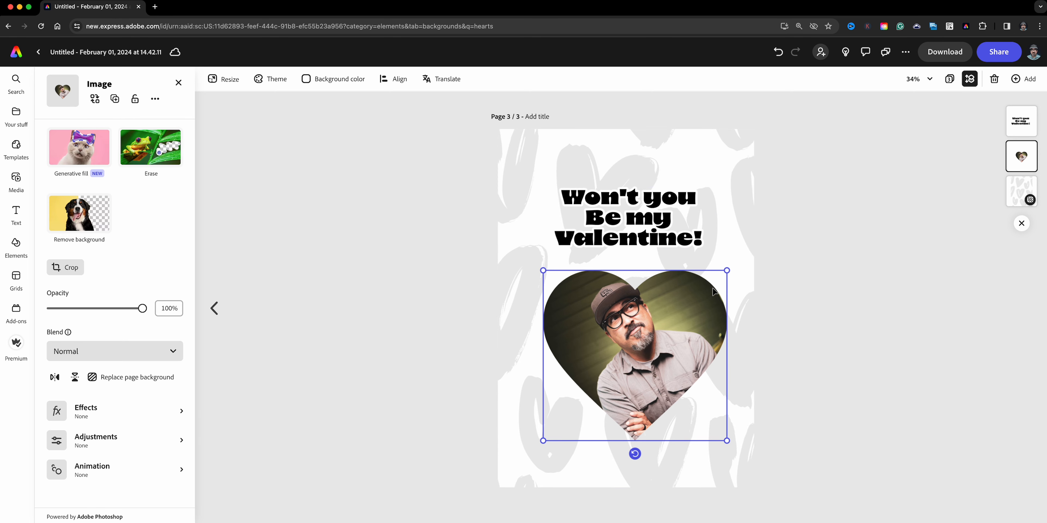
pyautogui.click(823, 264)
# - Lower the hearts background's opacity to 3% and compare the three cards in the page overview
pyautogui.click(727, 169)
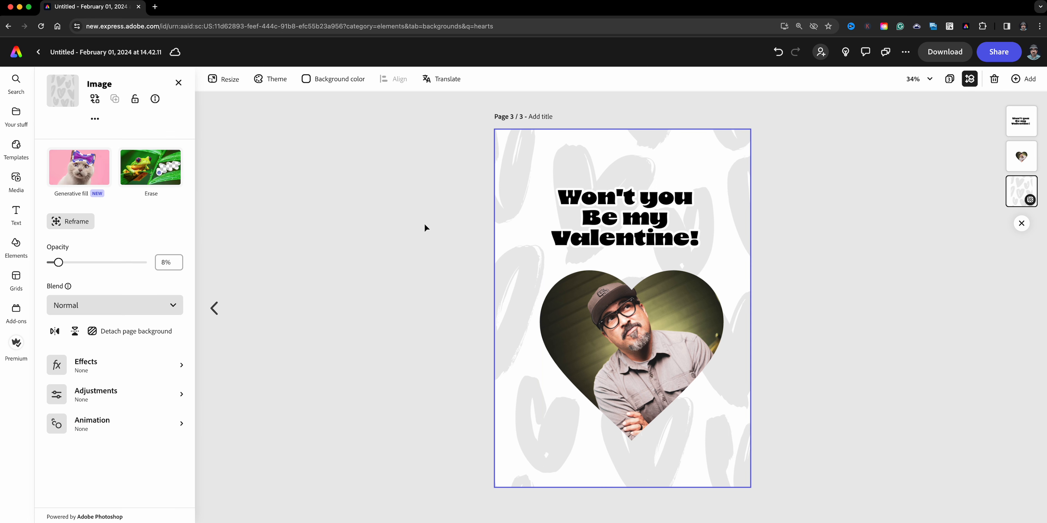
pyautogui.moveTo(56, 269); pyautogui.dragTo(51, 265)
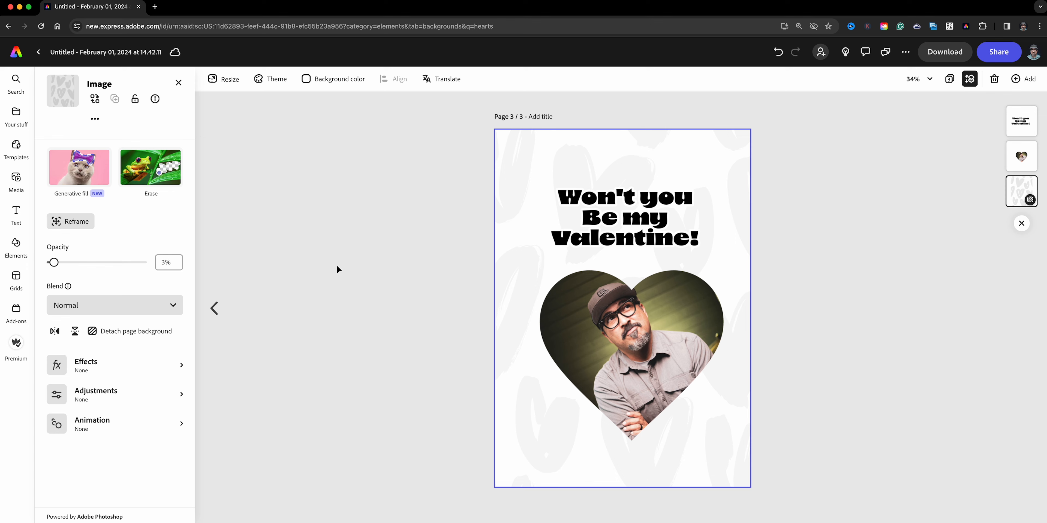
pyautogui.click(438, 296)
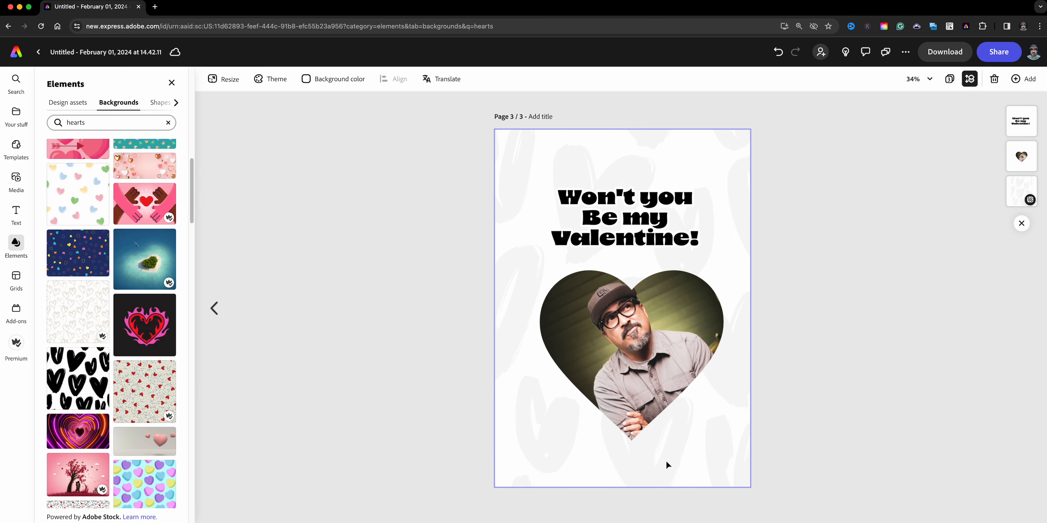
pyautogui.click(952, 80)
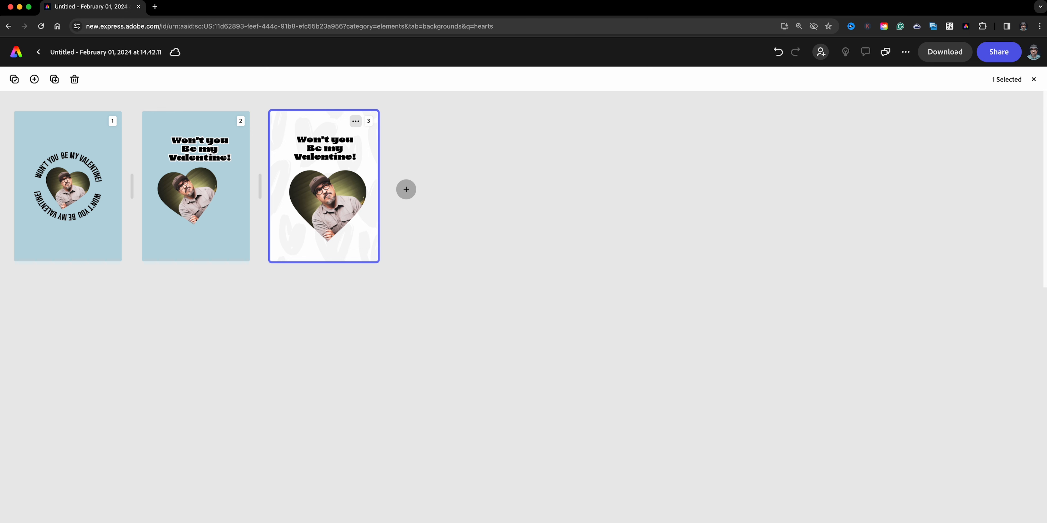
pyautogui.click(1034, 79)
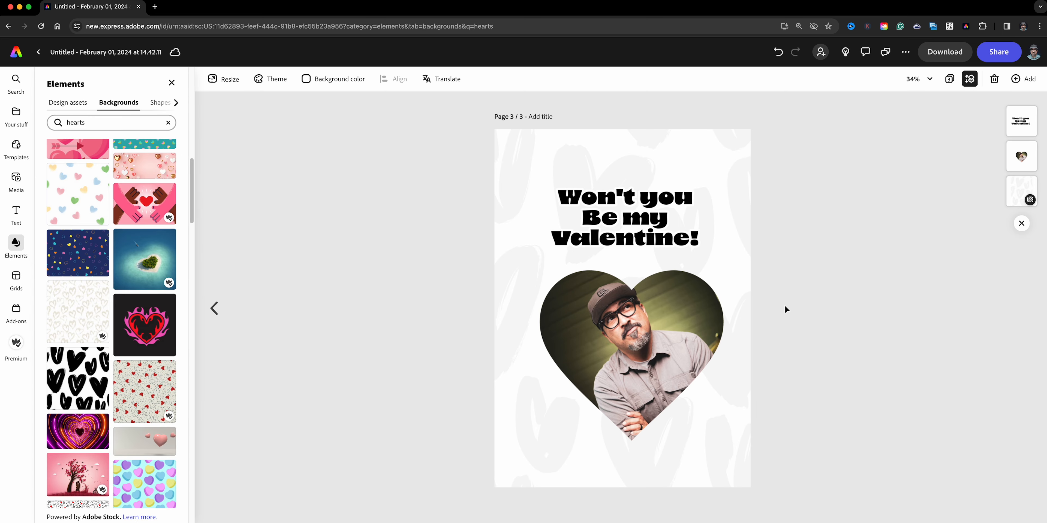